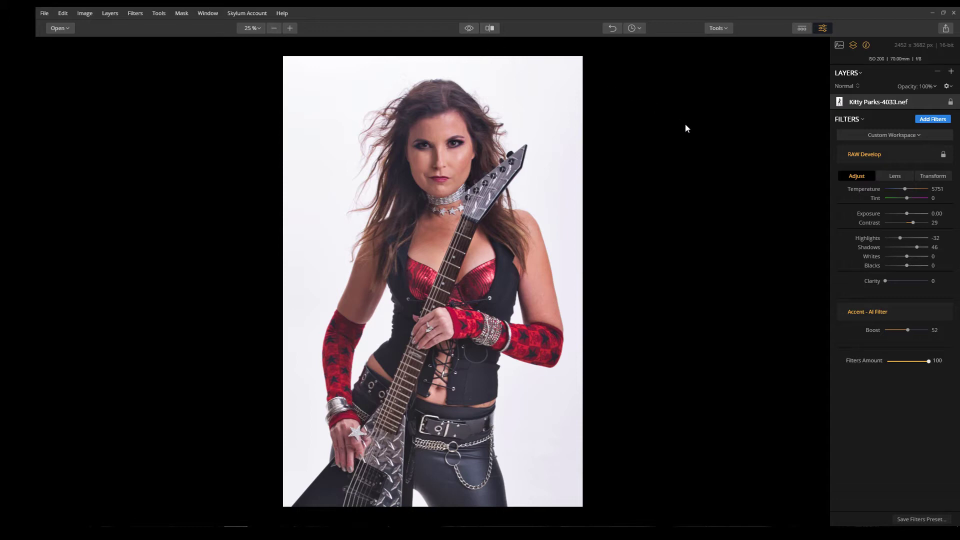
Open the Layers panel's + menu for adding a layer above the portrait.
left_click(951, 73)
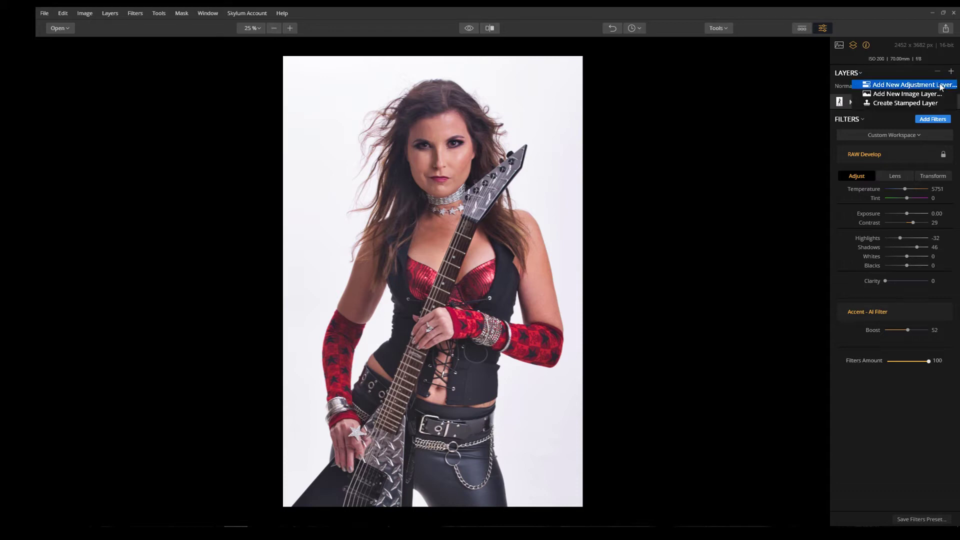
Choose Add New Adjustment Layer to create the empty Layer 0.
left_click(940, 85)
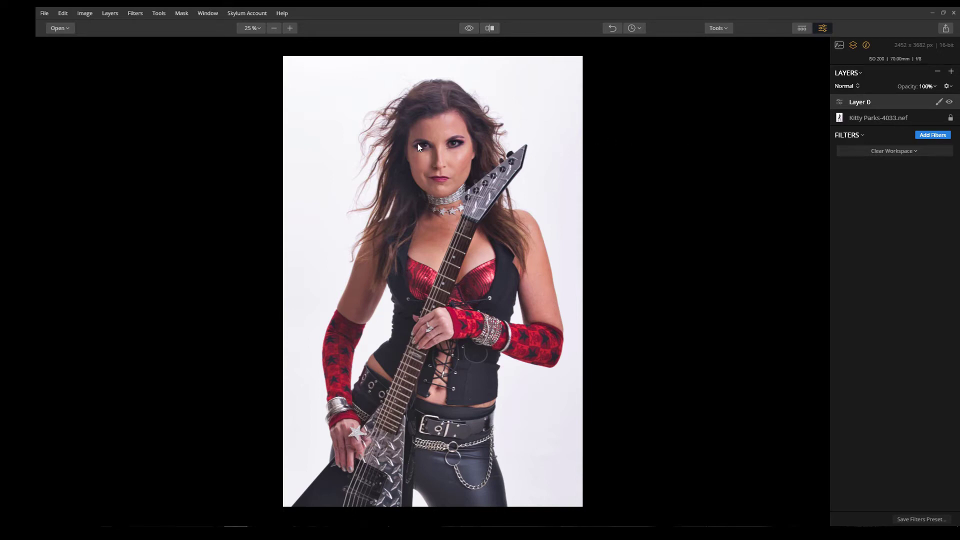
Add a Structure filter to Layer 0 with Amount -73, zoomed in on the face.
left_click(929, 136)
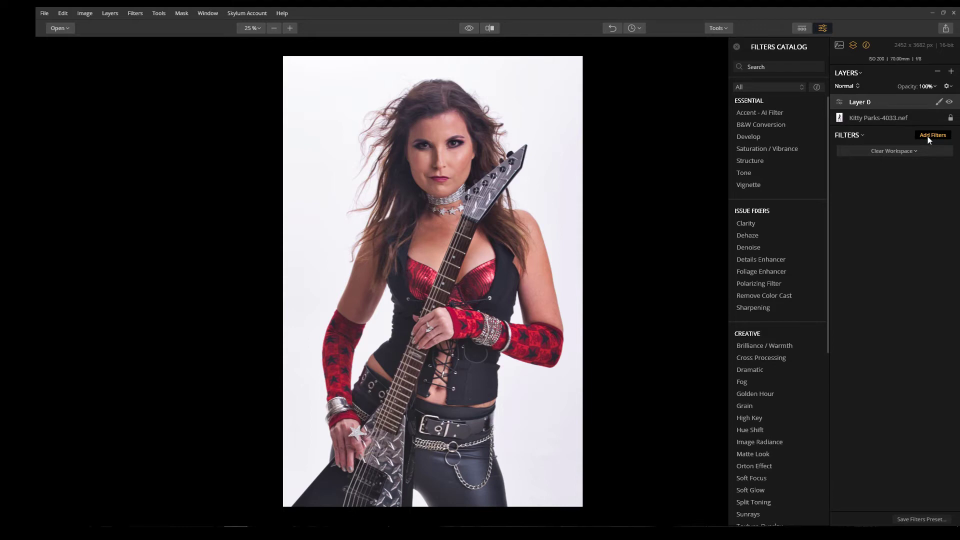
left_click(763, 161)
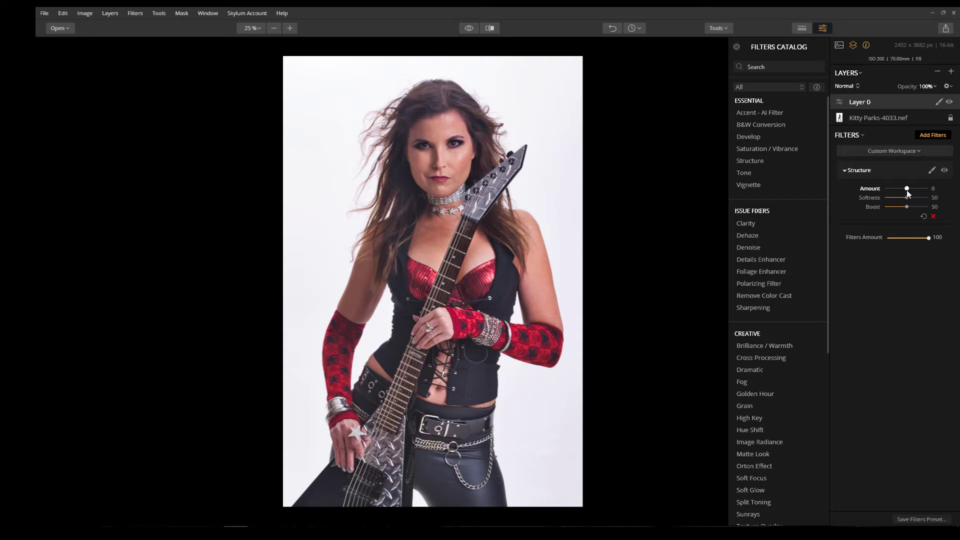
left_click_drag(907, 189, 891, 191)
scroll(437, 95, "up", 5)
scroll(439, 98, "up", 1)
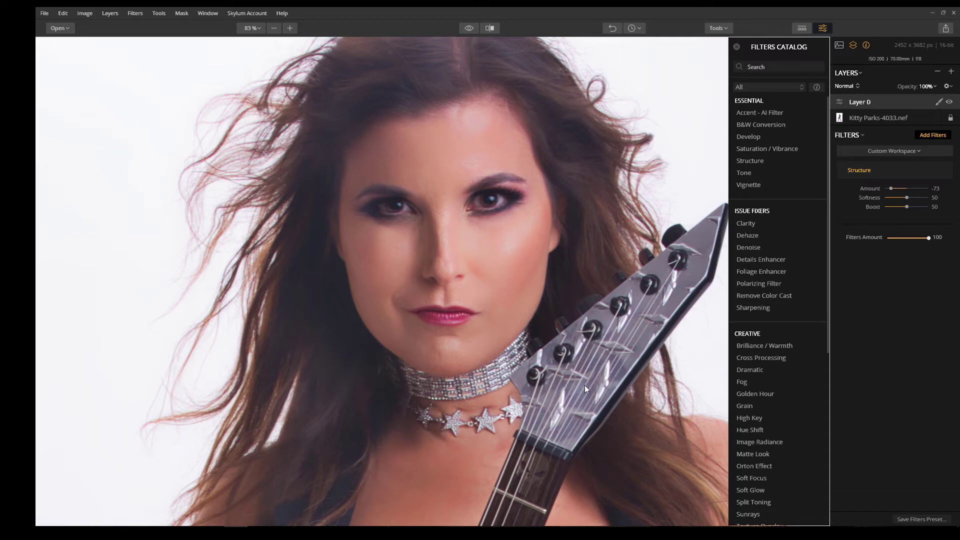
Brush-mask Layer 0's smoothing onto the face, upper chest and both arms, showing the red overlay.
left_click(939, 103)
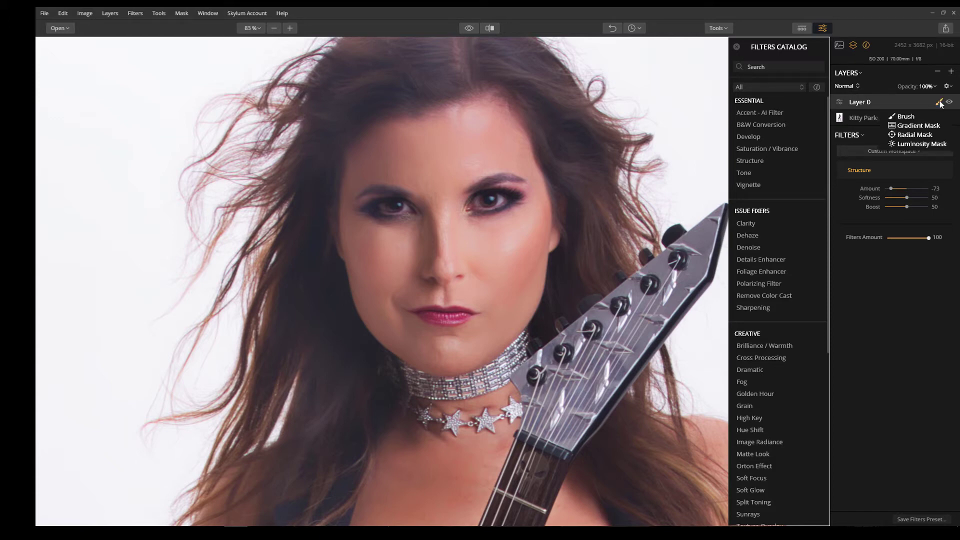
left_click(931, 116)
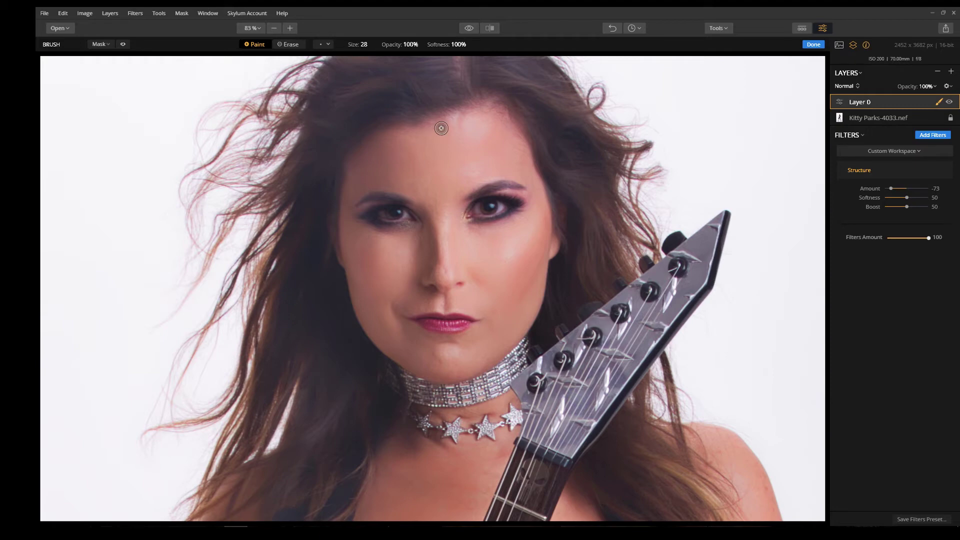
key("bracketright")
key("bracketright")
key("bracketright")
key("bracketright")
key("bracketright")
key("bracketright")
mouse_move(391, 140)
left_mouse_down()
mouse_move(483, 128)
mouse_move(439, 146)
mouse_move(377, 147)
mouse_move(489, 132)
mouse_move(431, 180)
left_mouse_up()
mouse_move(442, 272)
left_mouse_down()
mouse_move(445, 148)
mouse_move(493, 147)
mouse_move(470, 164)
mouse_move(478, 142)
mouse_move(350, 169)
mouse_move(351, 243)
mouse_move(445, 265)
mouse_move(529, 245)
mouse_move(499, 288)
mouse_move(505, 317)
mouse_move(459, 372)
mouse_move(383, 316)
mouse_move(359, 284)
mouse_move(455, 286)
mouse_move(523, 260)
mouse_move(475, 353)
left_mouse_up()
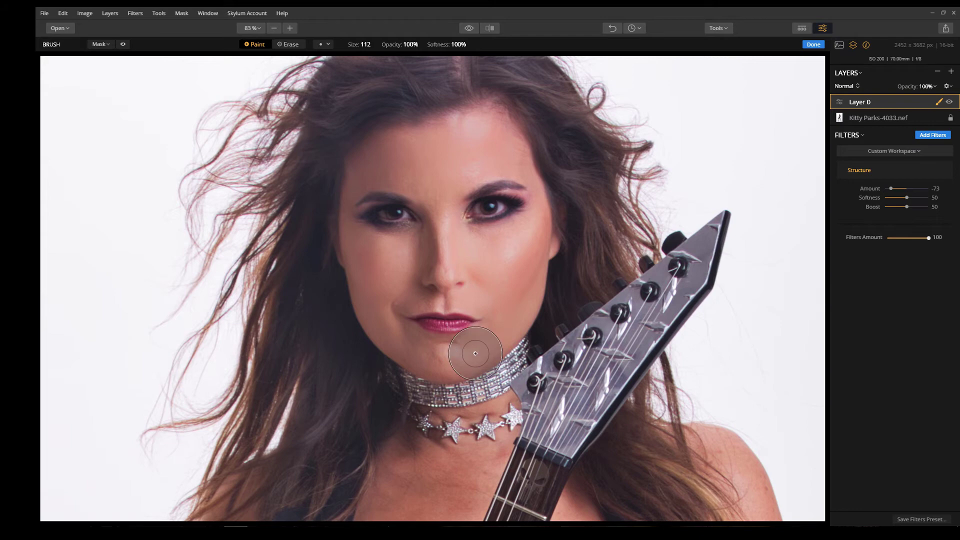
key("ctrl+0")
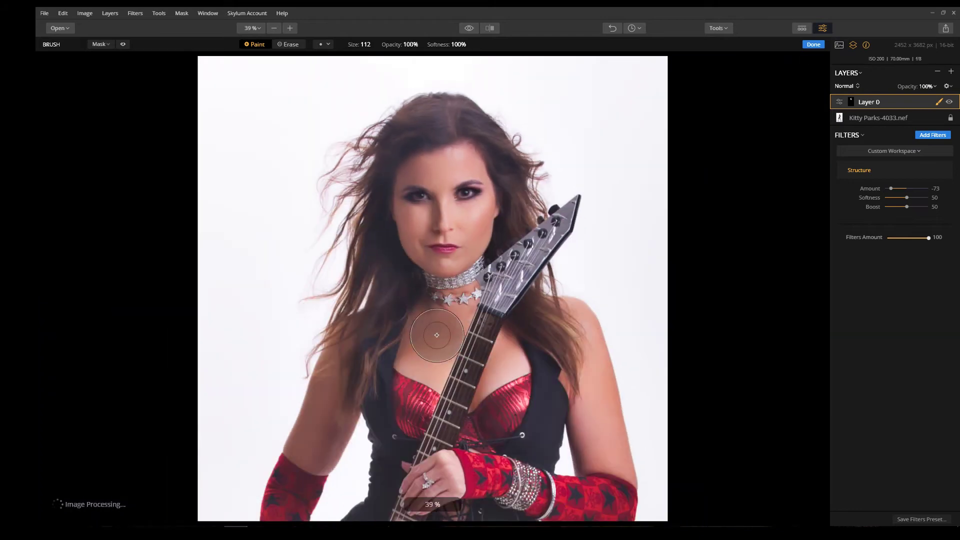
left_click_drag(437, 328, 431, 348)
key("bracketleft")
key("bracketleft")
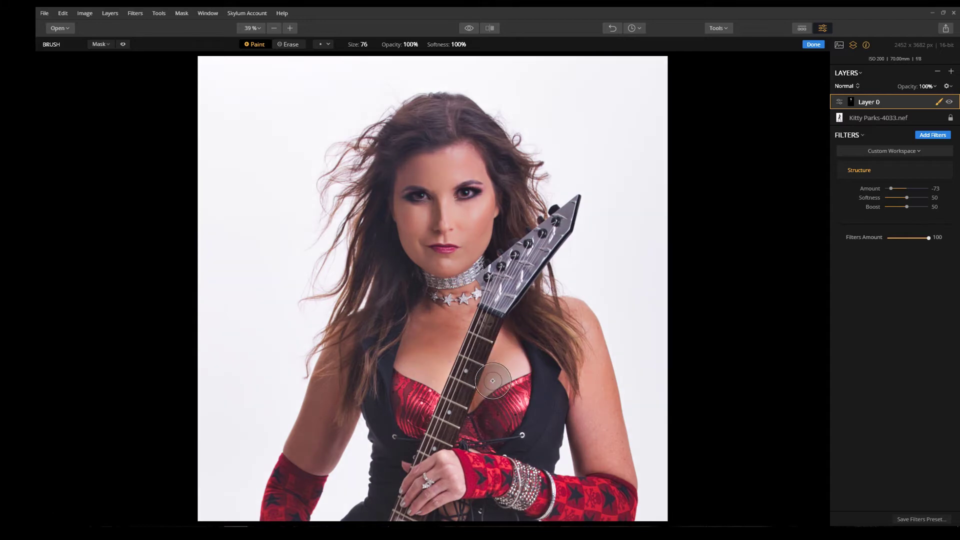
left_click_drag(571, 308, 608, 464)
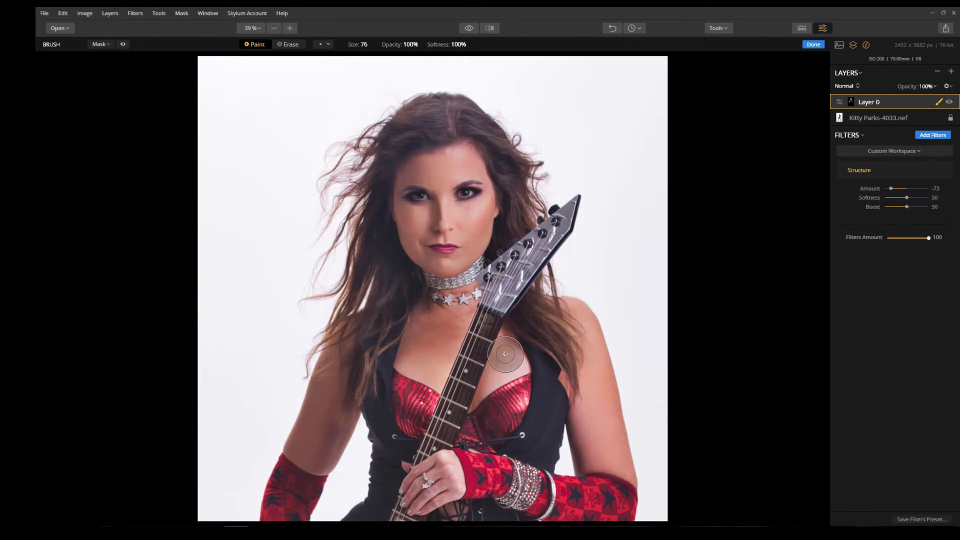
left_click_drag(483, 239, 477, 235)
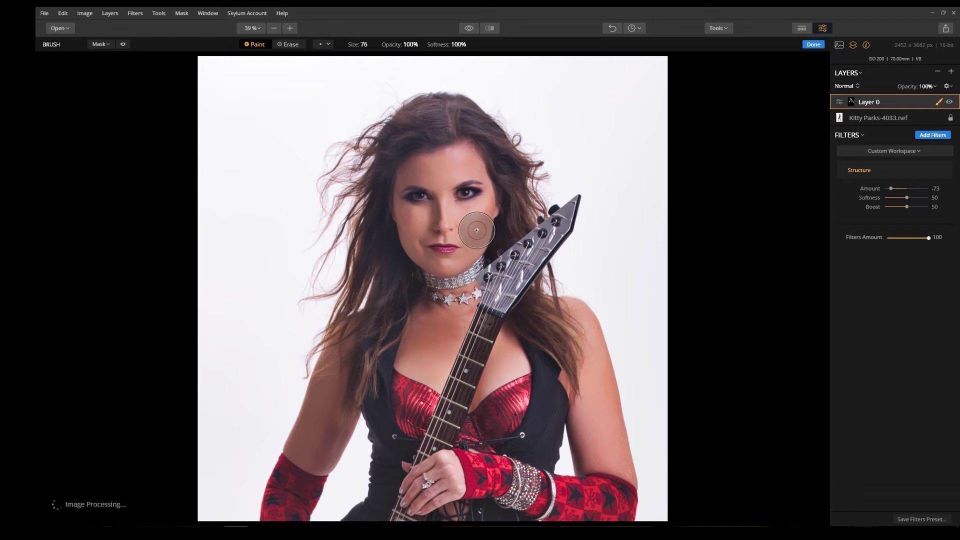
left_click(123, 45)
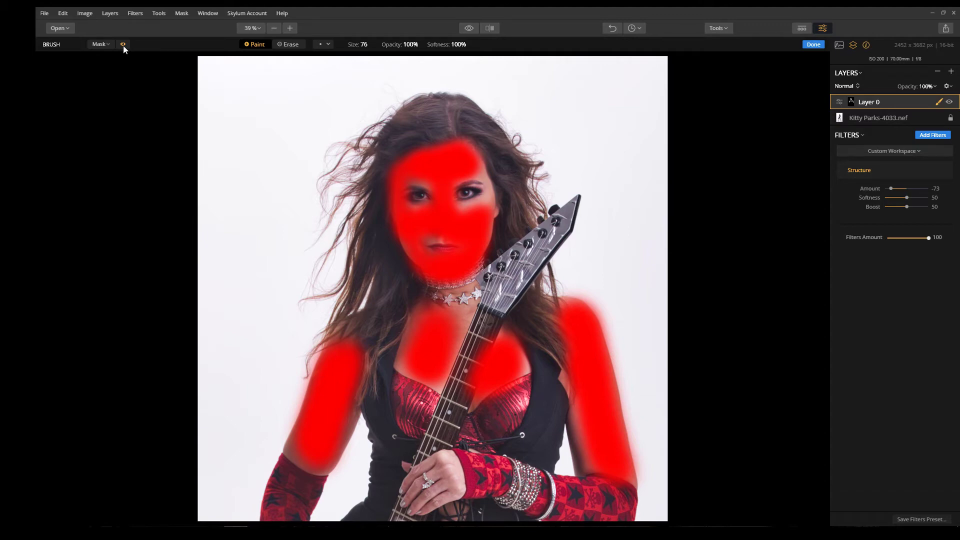
Zoom in and erase the mask beside the right nostril with a size-40 brush.
scroll(452, 212, "up", 2)
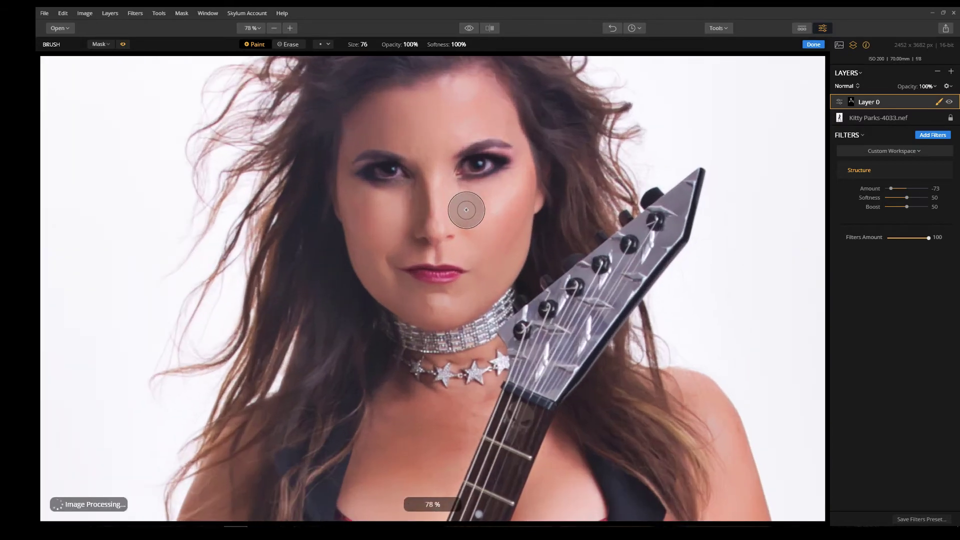
scroll(462, 220, "up", 3)
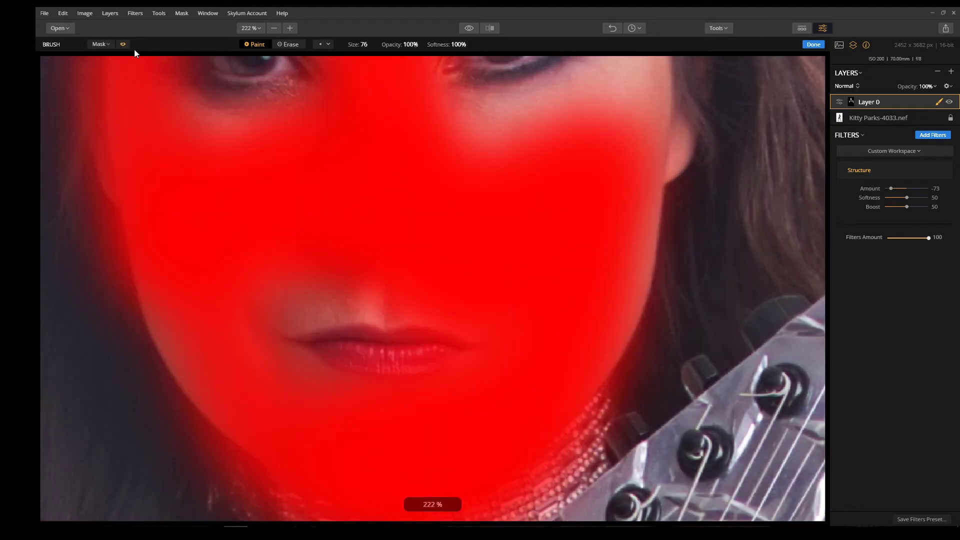
left_click(123, 44)
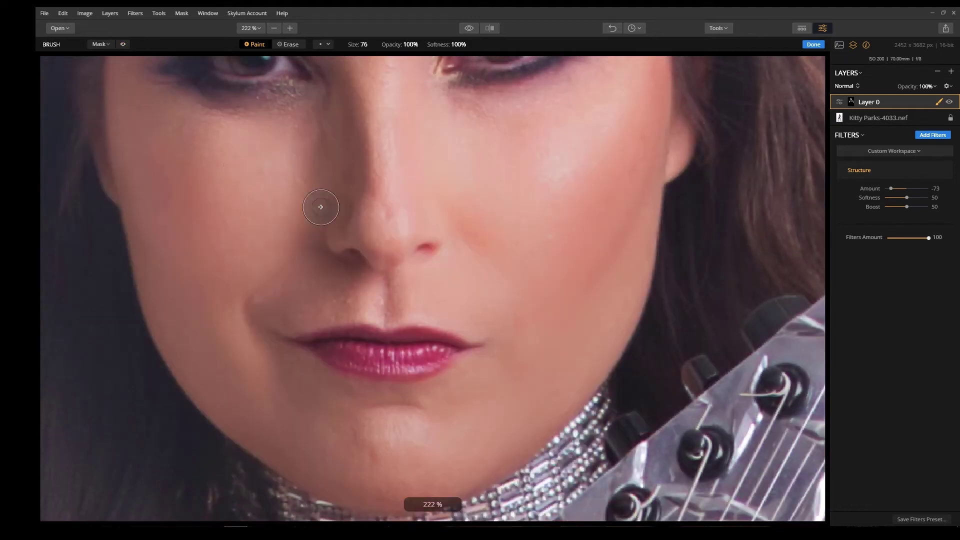
left_click(421, 249)
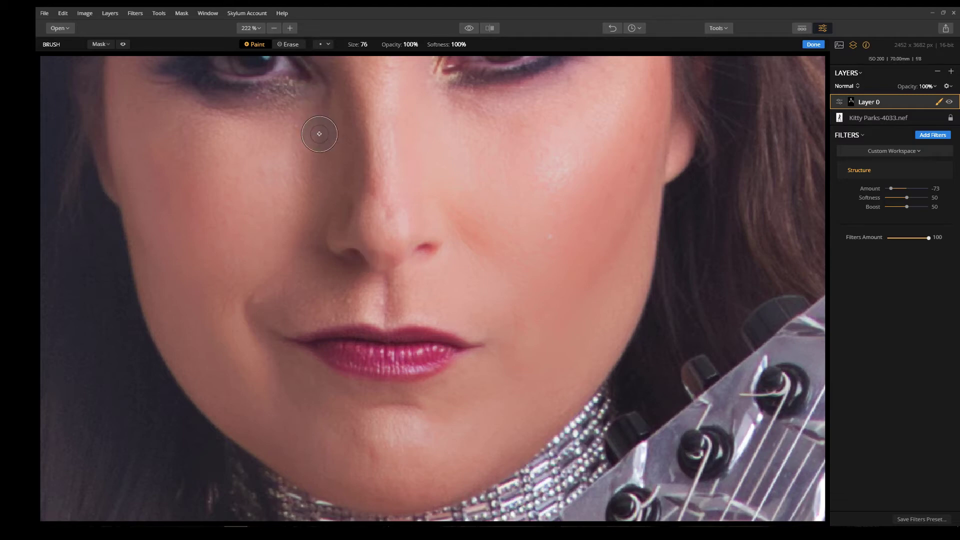
key("alt")
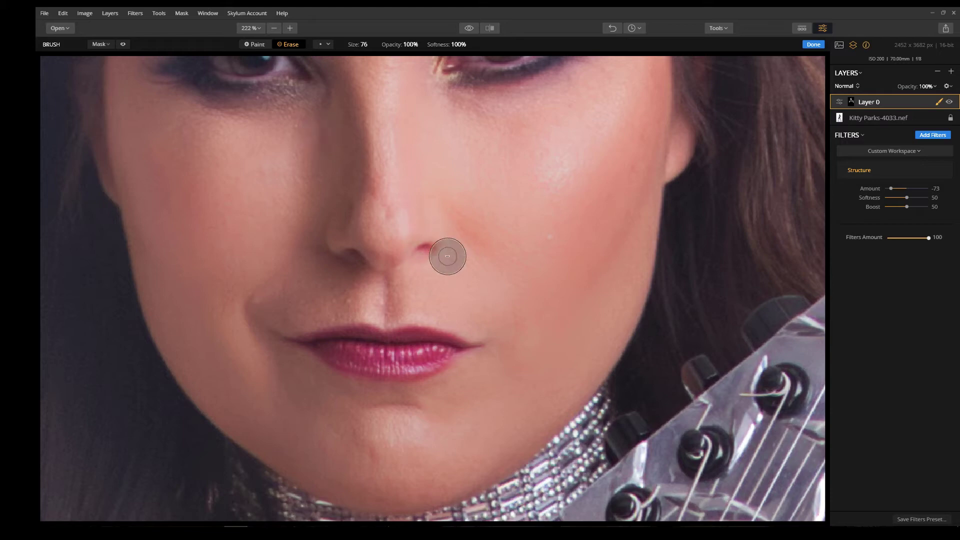
key("bracketleft")
key("bracketleft")
key("bracketleft")
left_click(423, 249)
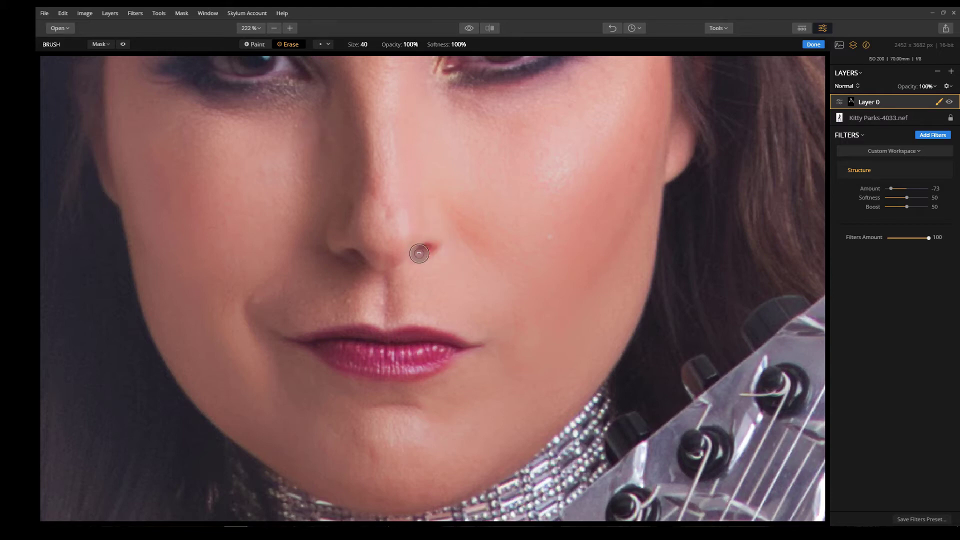
left_click_drag(409, 256, 423, 240)
Check the red overlay, return to Paint, and touch up the face's right side.
key("ctrl+0")
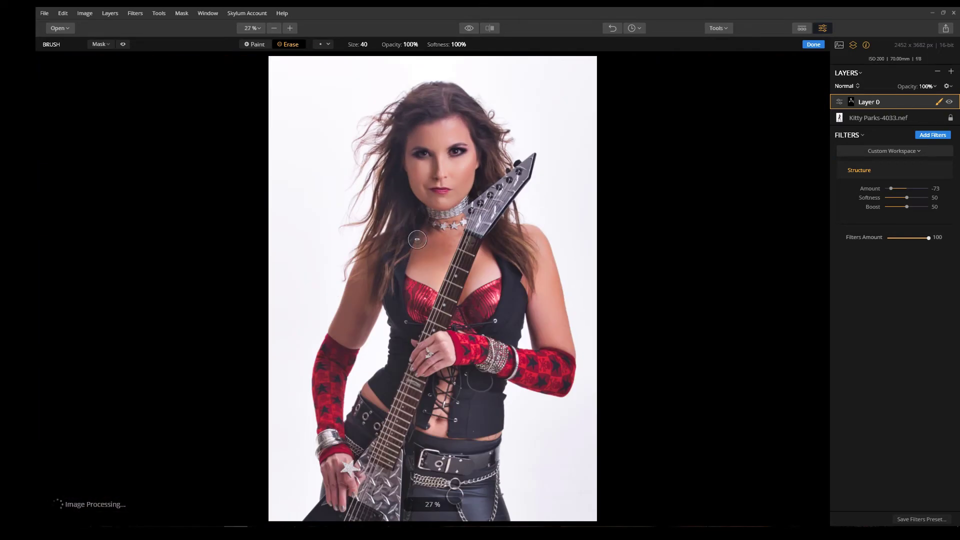
left_click(123, 44)
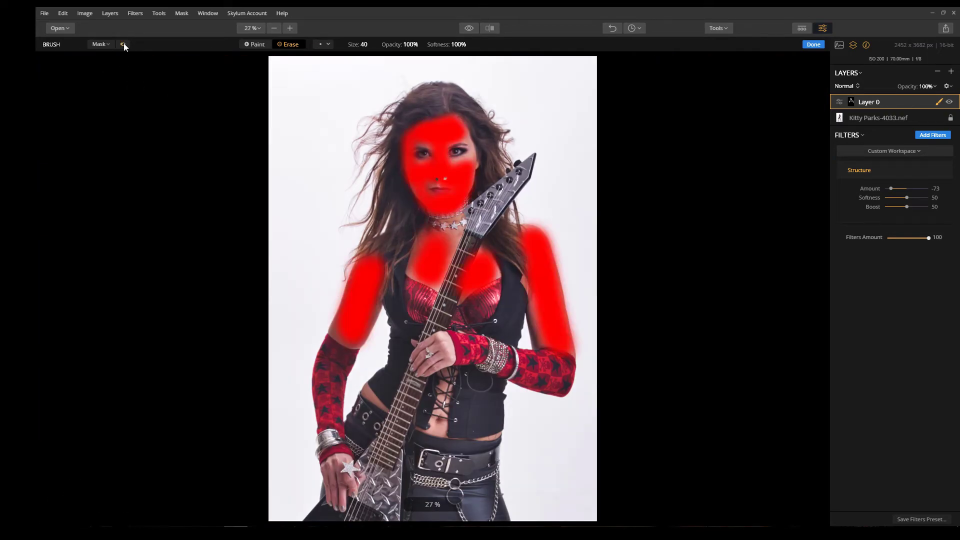
left_click(254, 44)
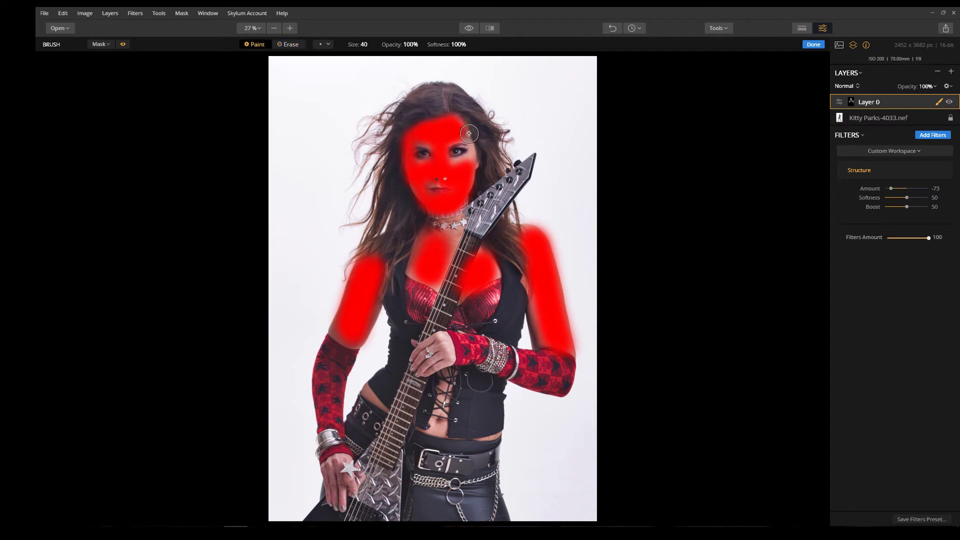
left_click_drag(471, 163, 469, 156)
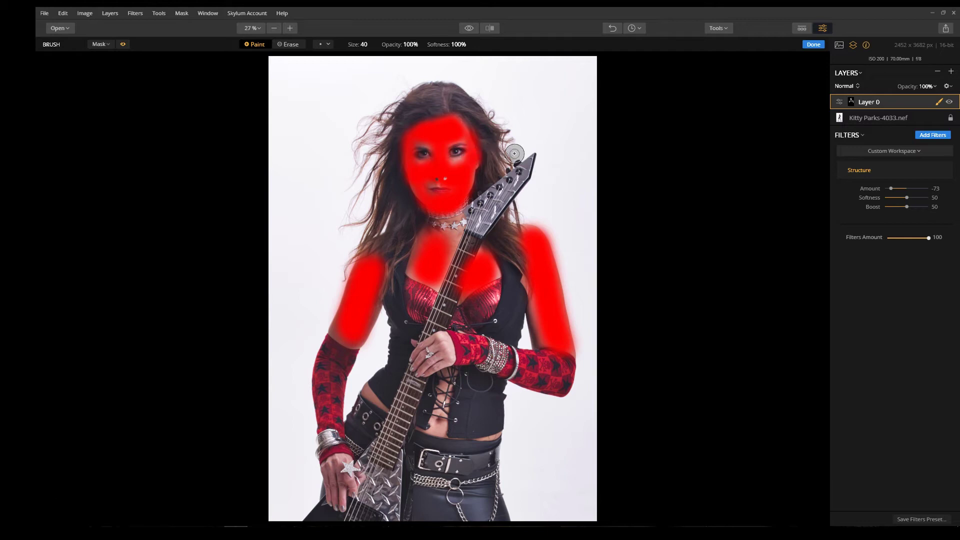
left_click(124, 45)
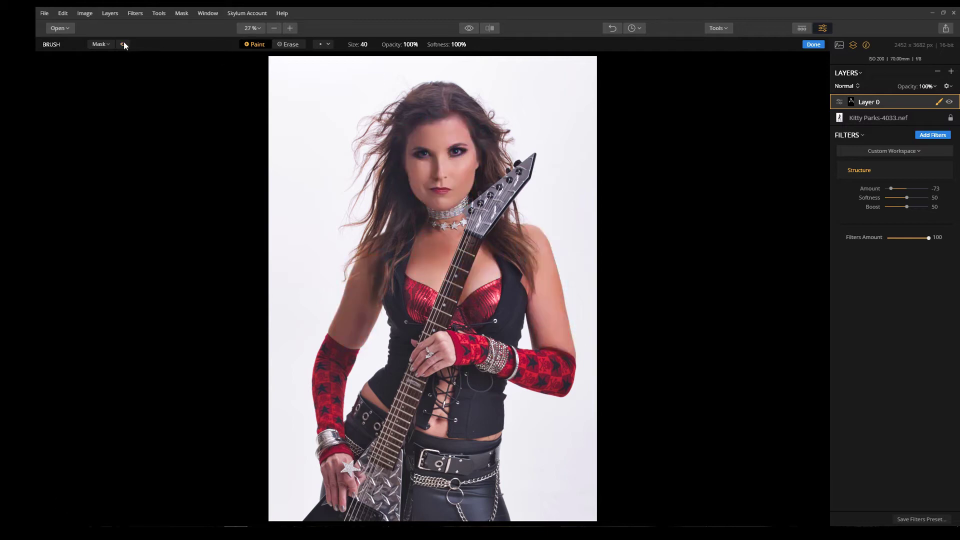
Finish the mask and compare the zoomed face against the unedited original.
left_click(813, 44)
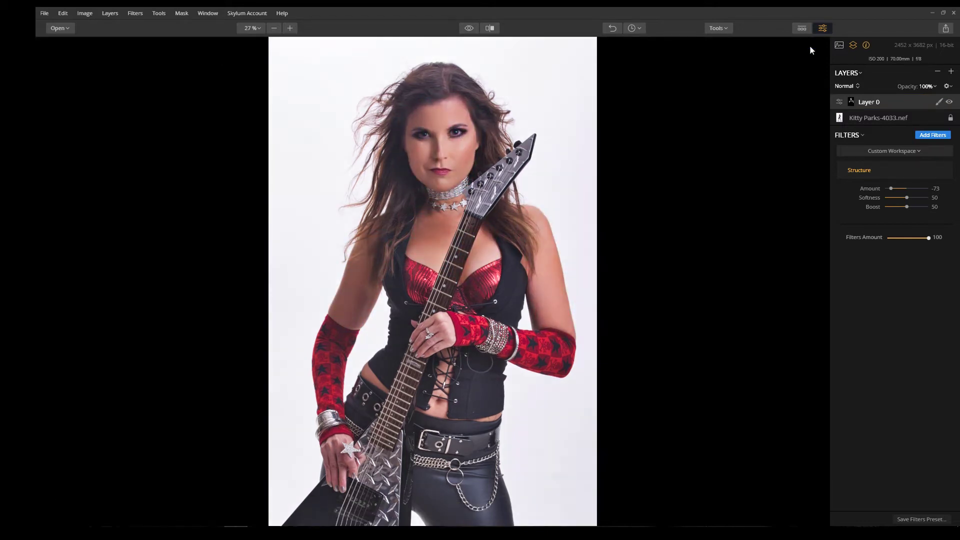
double_click(446, 107)
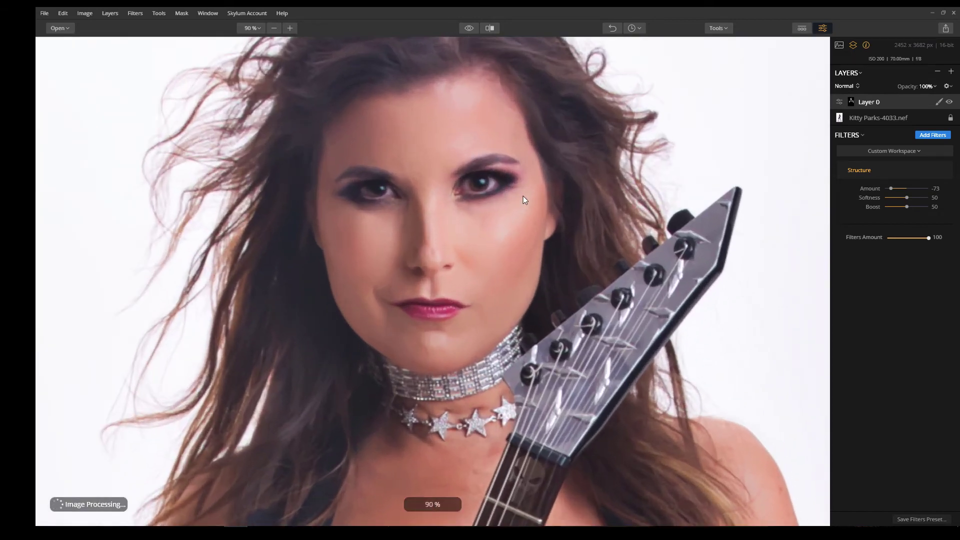
scroll(529, 203, "down", 5)
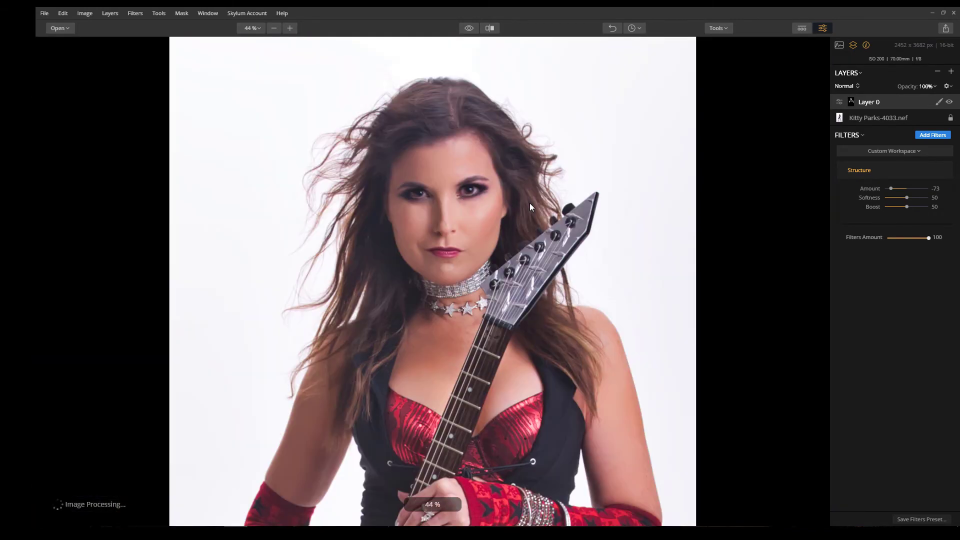
left_click(468, 29)
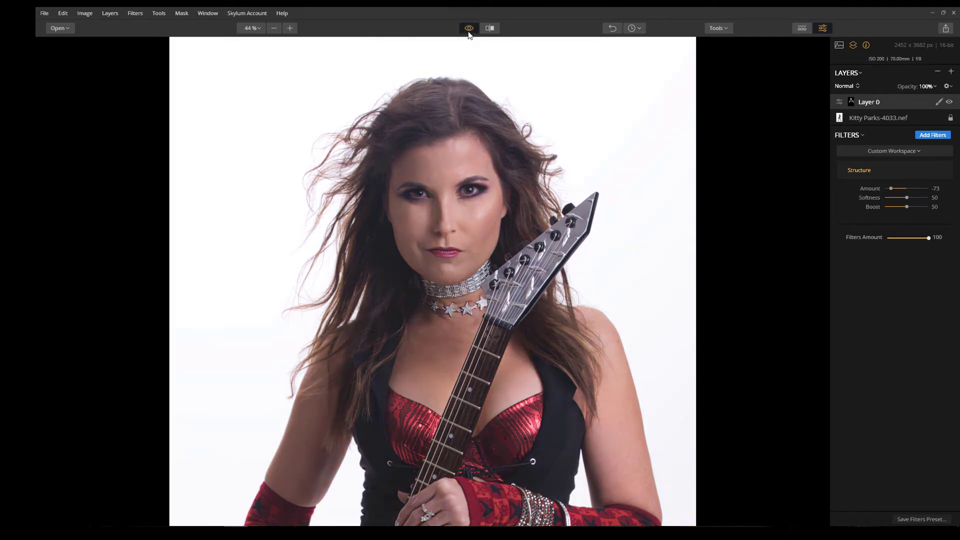
left_click(468, 28)
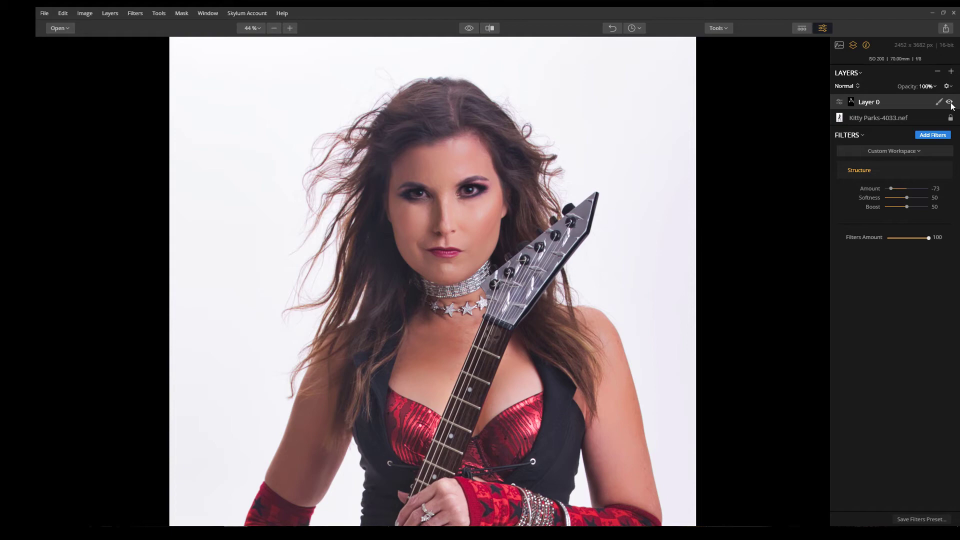
Add the Dramatic filter to Layer 0.
scroll(429, 200, "down", 2)
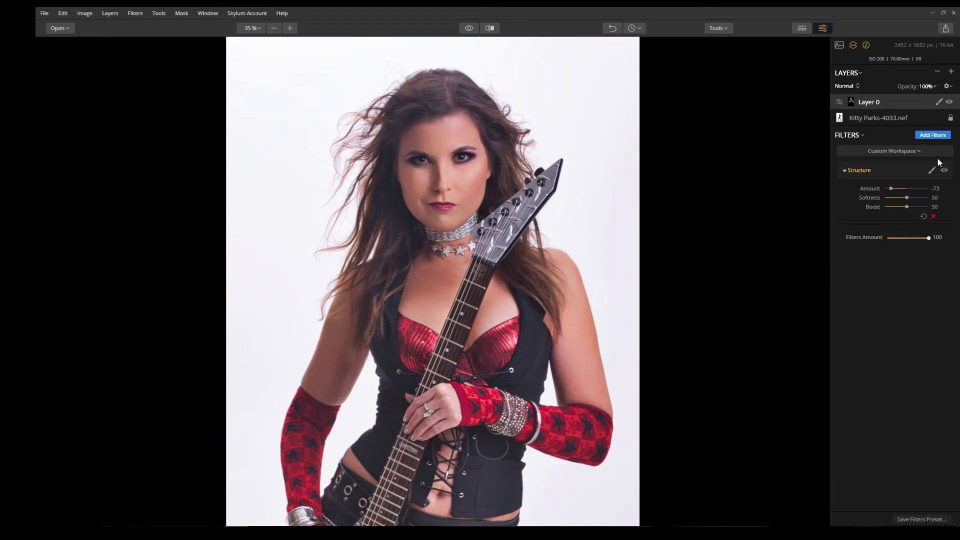
left_click(938, 136)
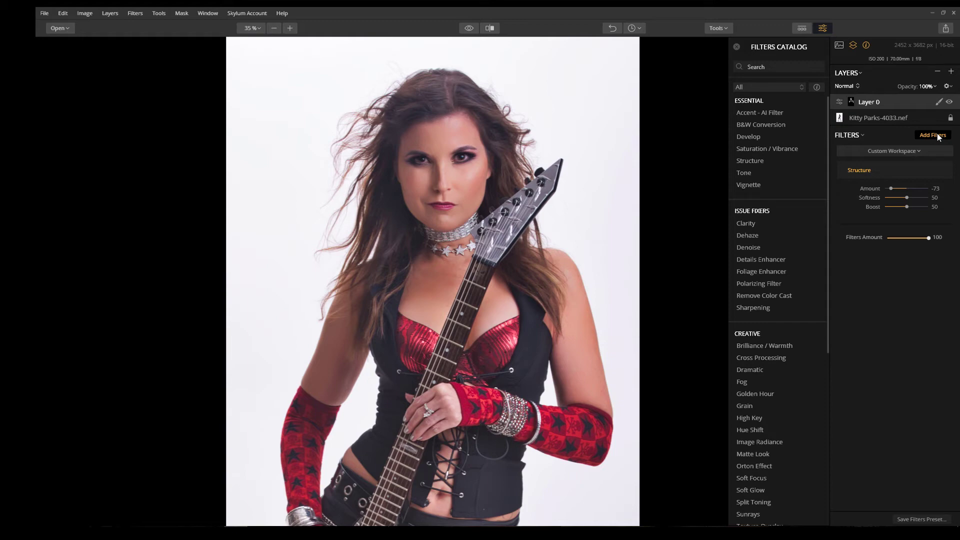
left_click(768, 374)
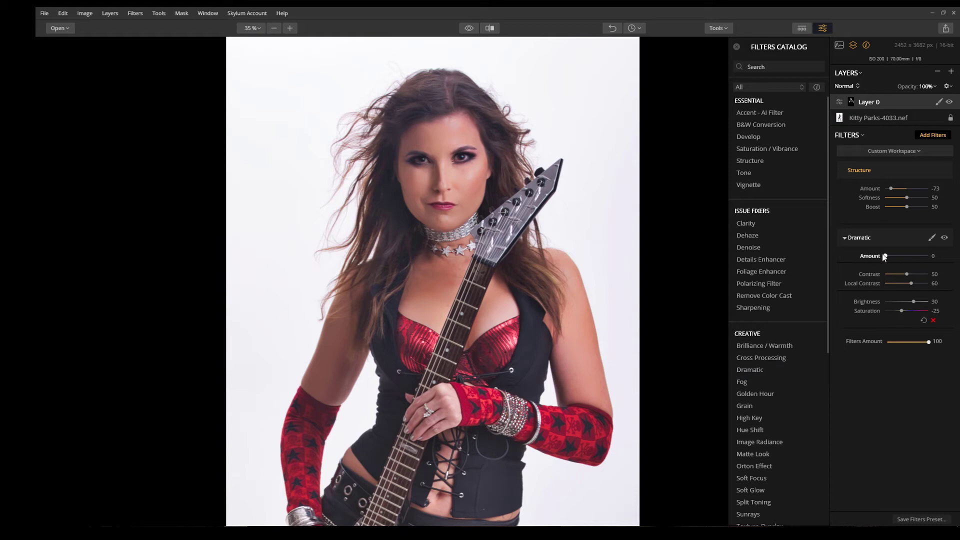
Try Dramatic at Amount 77, undo the filter, and open the add-layer menu.
left_click_drag(884, 255, 918, 263)
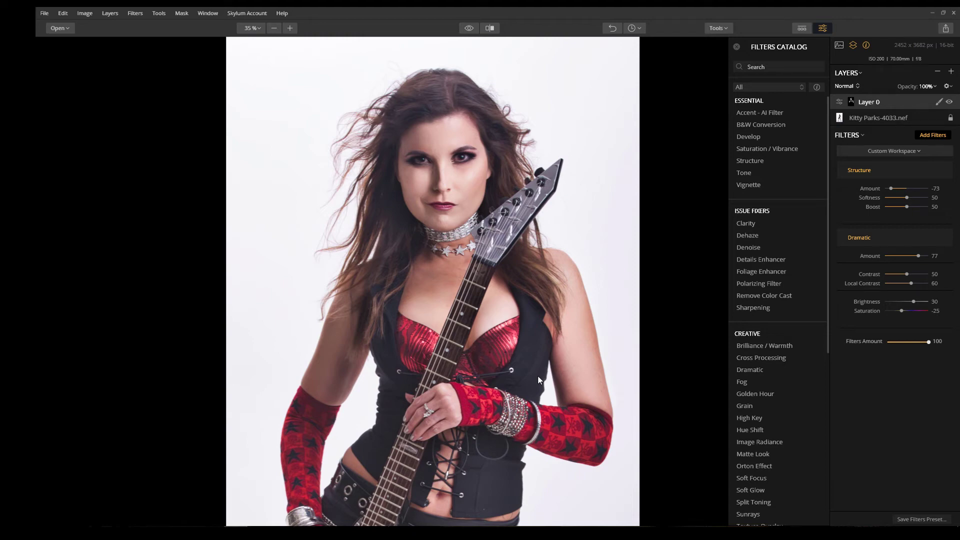
left_click(611, 28)
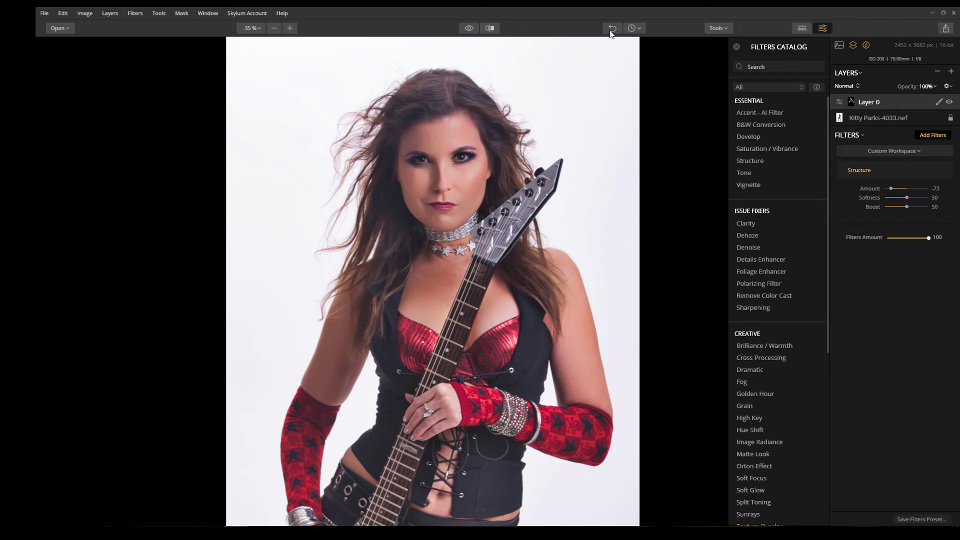
left_click(949, 73)
Create Layer 1 with a Dramatic filter at Amount about 62, viewing the whole photo.
left_click(947, 86)
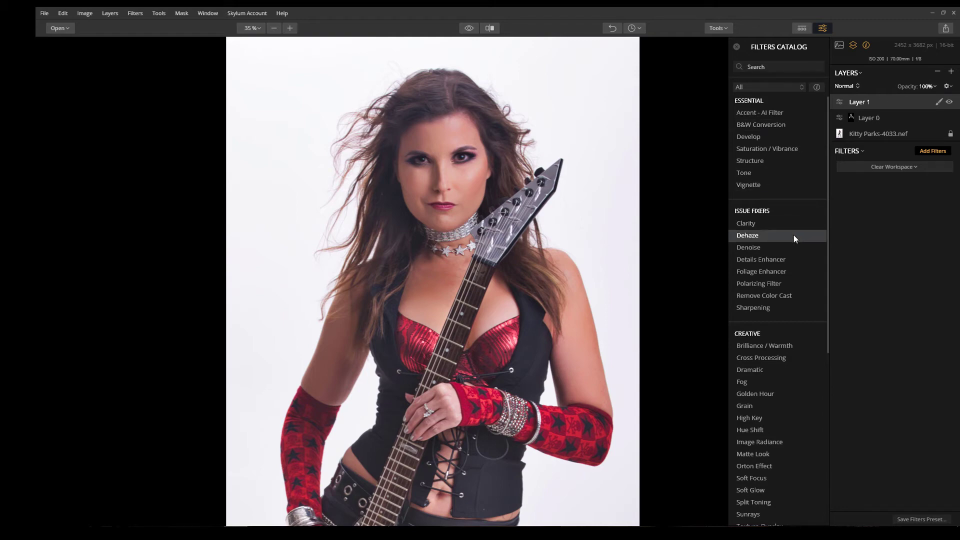
left_click(768, 370)
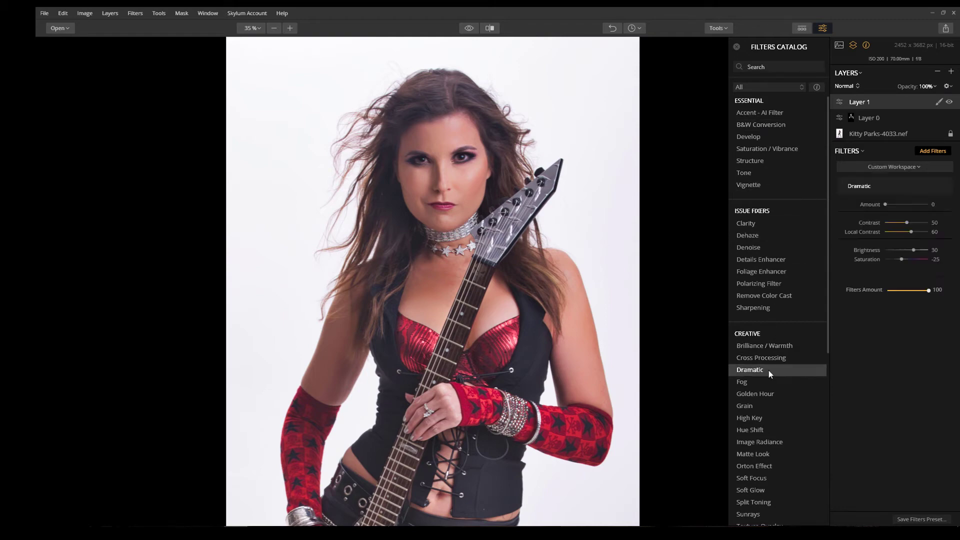
left_click_drag(886, 202, 910, 210)
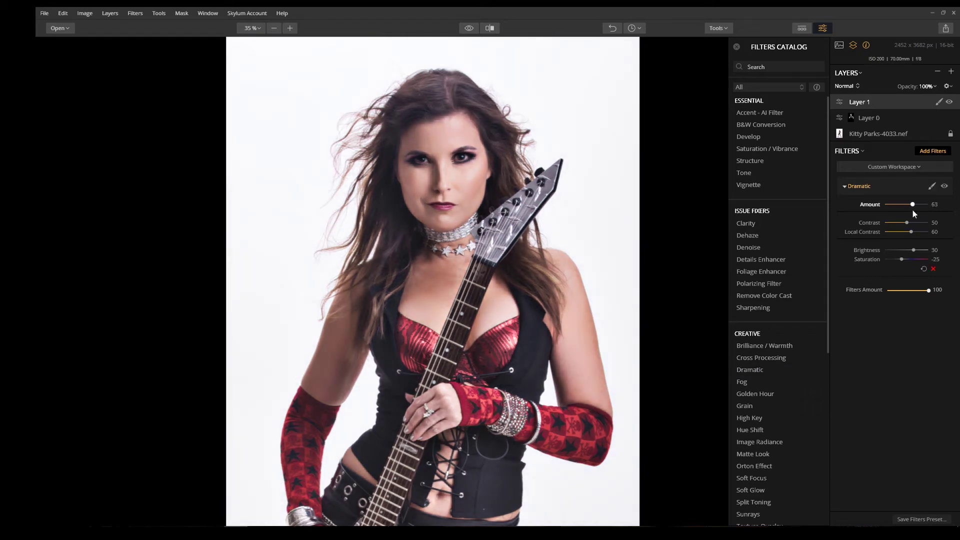
key("ctrl+minus")
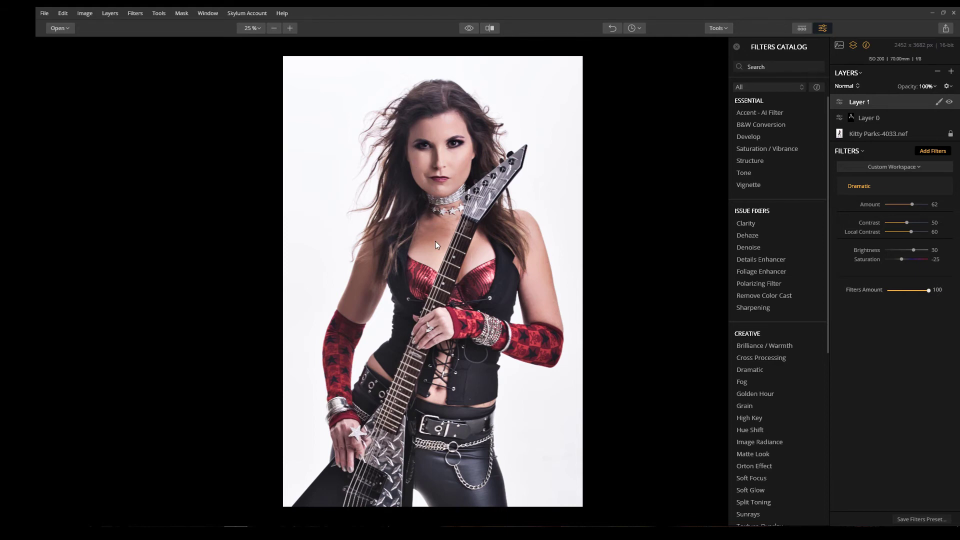
Lower Layer 1's Dramatic Saturation to -34 and compare against the filter-off and original views.
mouse_move(906, 181)
mouse_move(916, 266)
left_click_drag(901, 259, 898, 260)
left_click(944, 187)
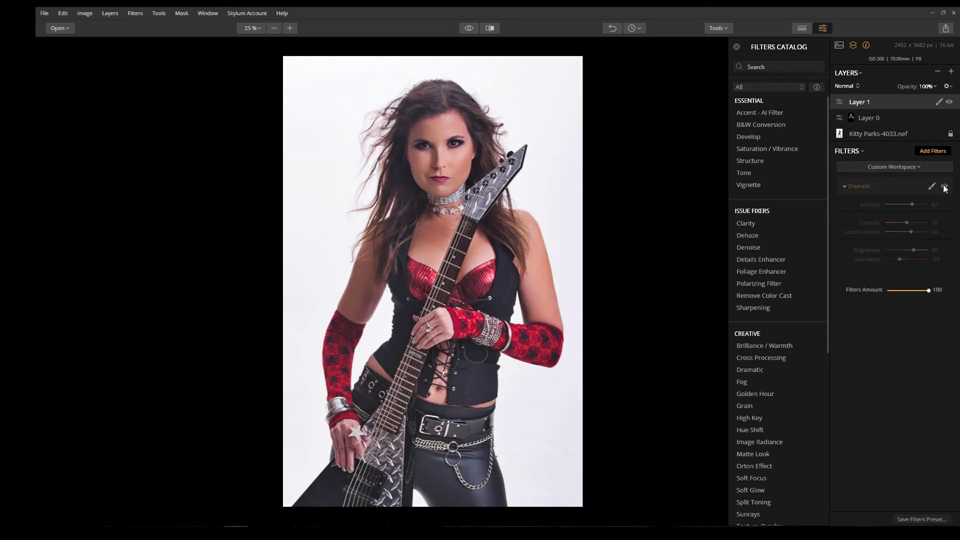
left_click(944, 187)
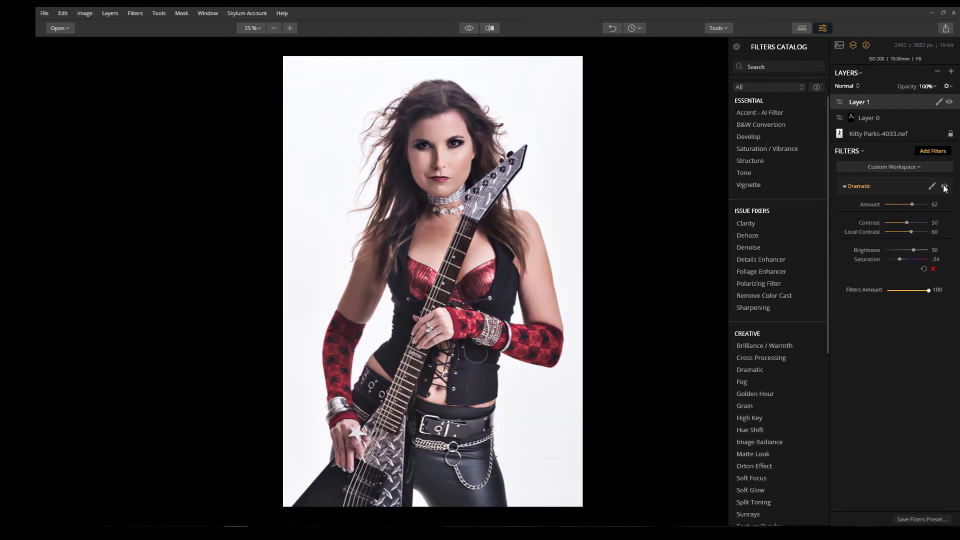
left_click(468, 29)
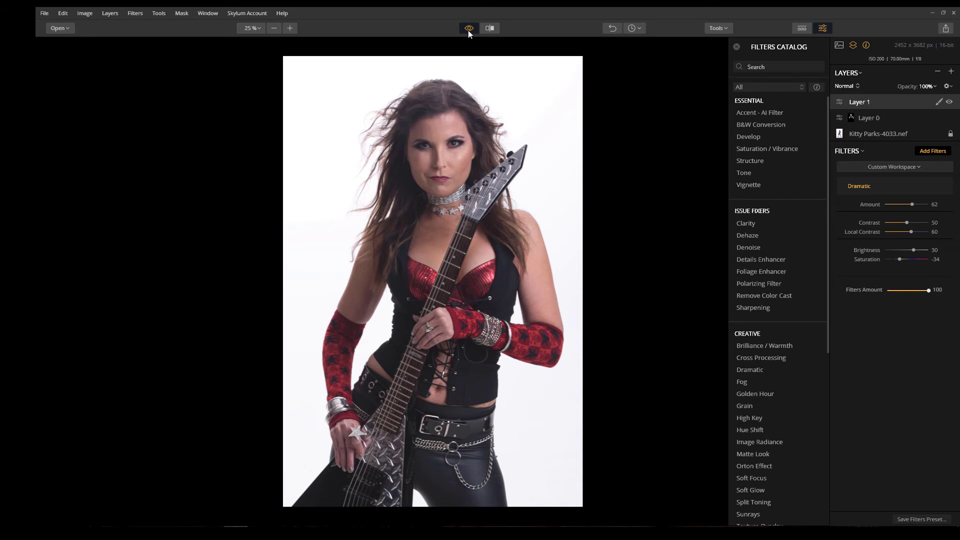
left_click(468, 29)
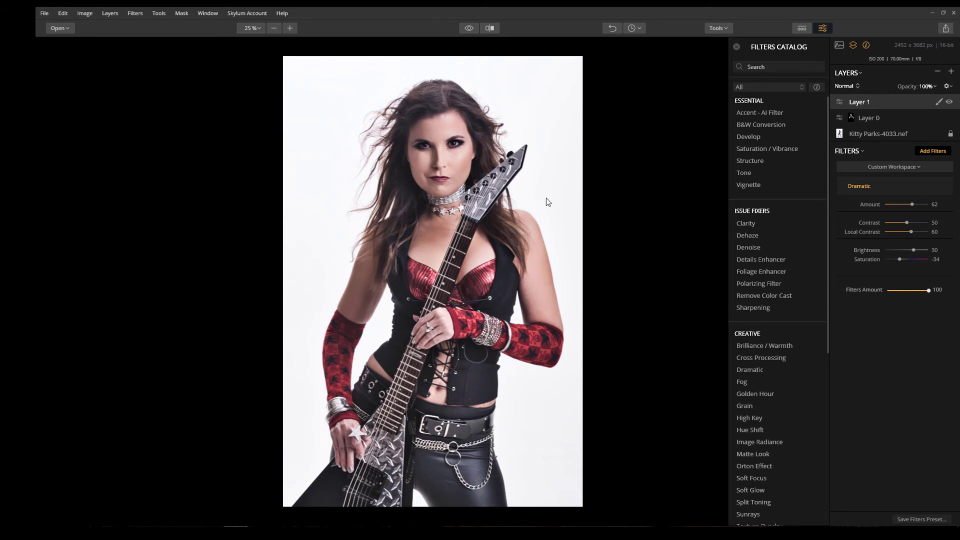
Add Layer 2 in Screen blend mode and start a brush mask on it.
left_click(952, 73)
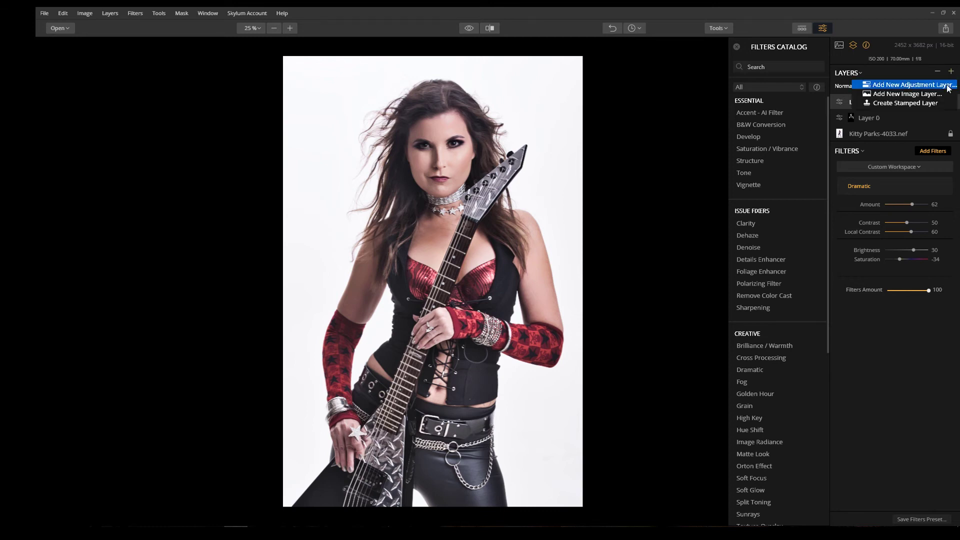
left_click(949, 85)
left_click(855, 86)
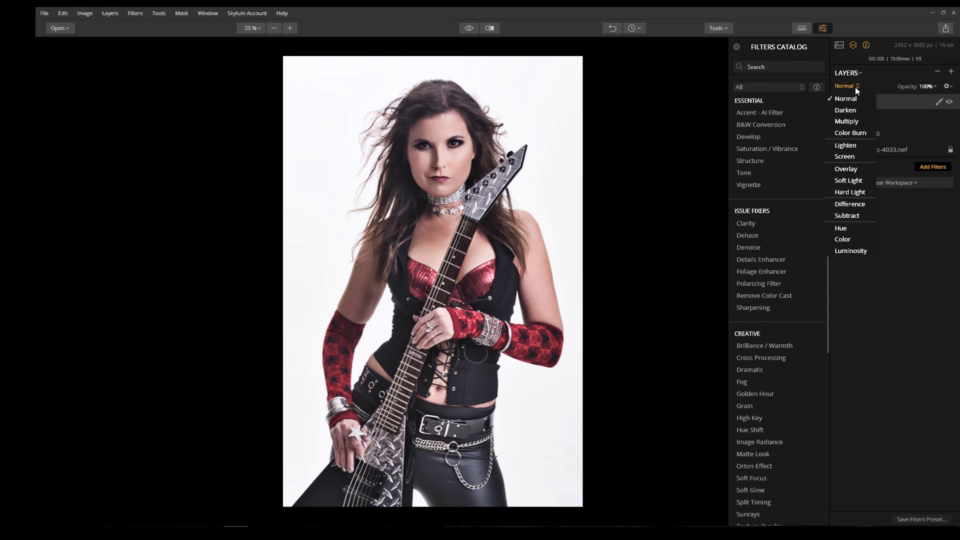
left_click(845, 158)
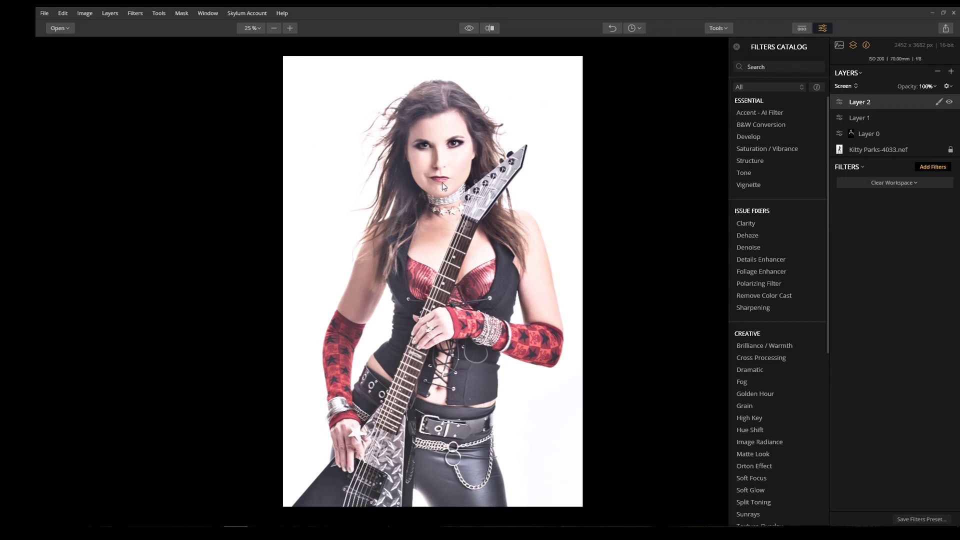
left_click(939, 102)
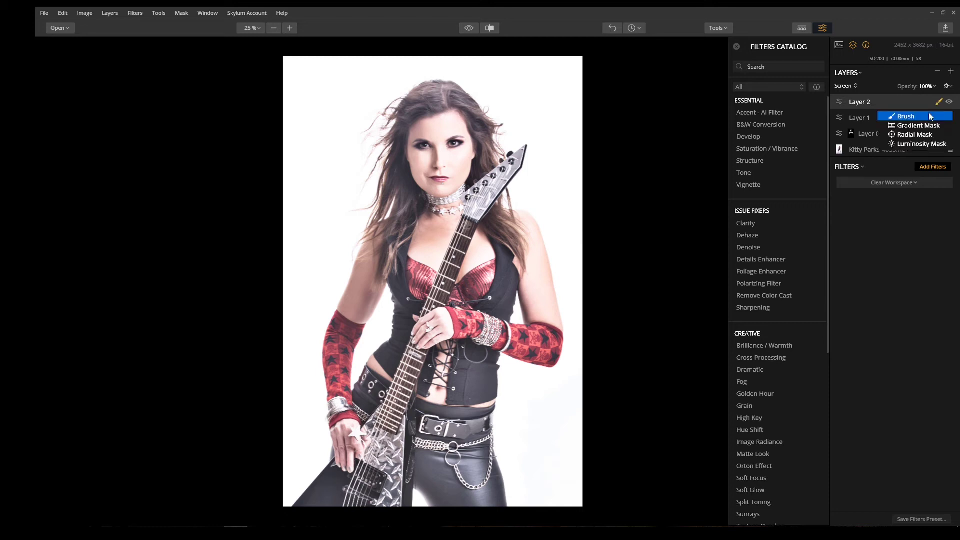
left_click(929, 116)
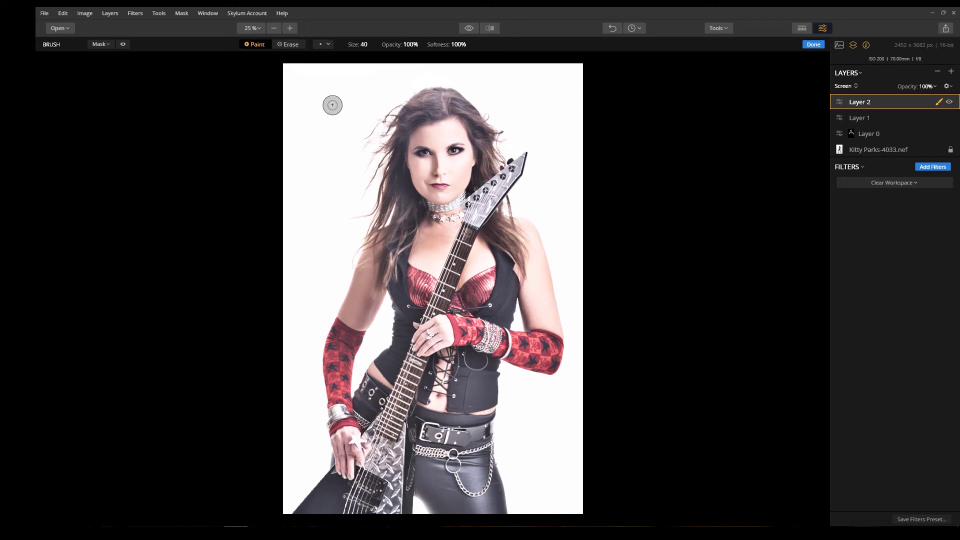
With the brush enlarged to 124, paint the mask over the top-left, left, bottom and bottom-right background.
key("bracketright")
key("bracketright")
key("bracketright")
key("bracketright")
key("bracketright")
mouse_move(311, 75)
left_mouse_down()
mouse_move(264, 138)
mouse_move(313, 94)
mouse_move(363, 103)
mouse_move(322, 180)
mouse_move(319, 241)
mouse_move(302, 291)
left_mouse_up()
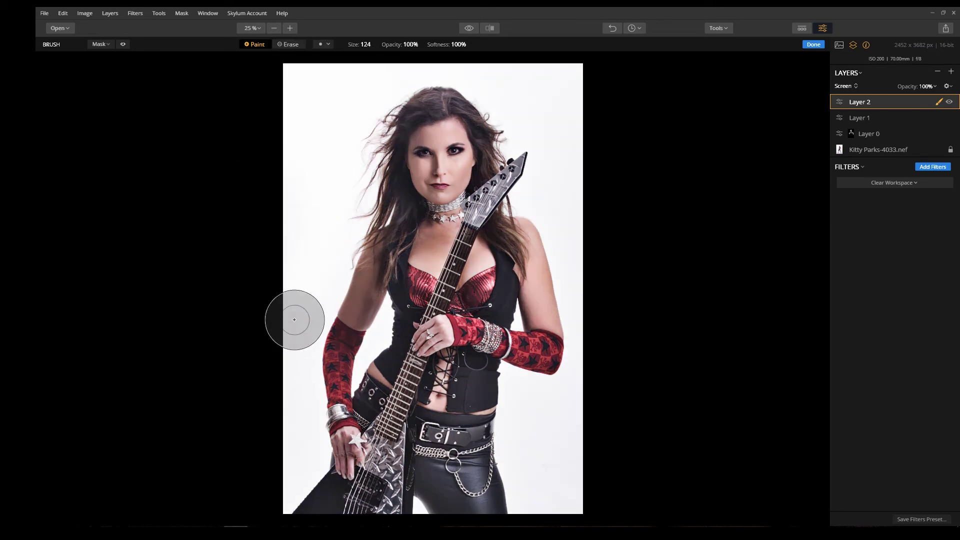
mouse_move(527, 435)
left_mouse_down()
mouse_move(523, 456)
mouse_move(547, 494)
left_mouse_up()
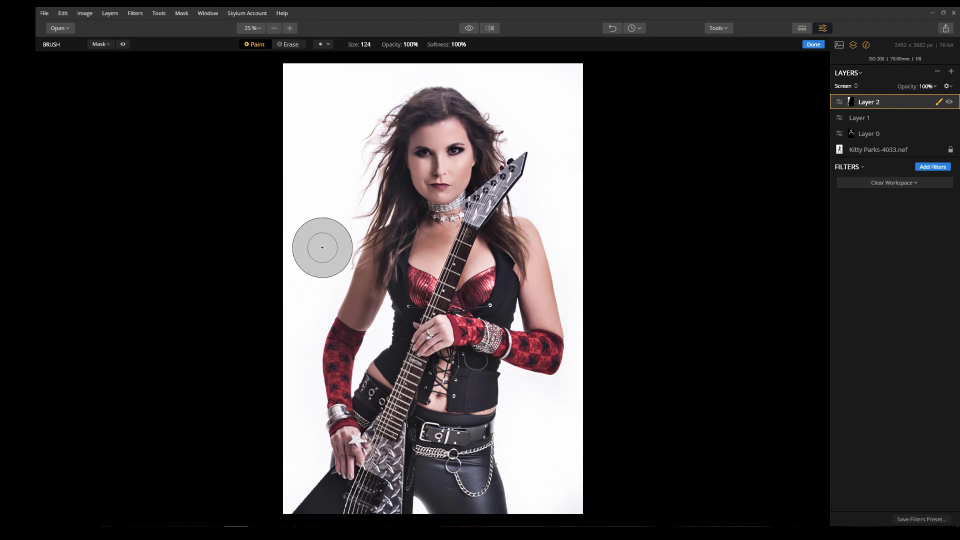
left_click(279, 462)
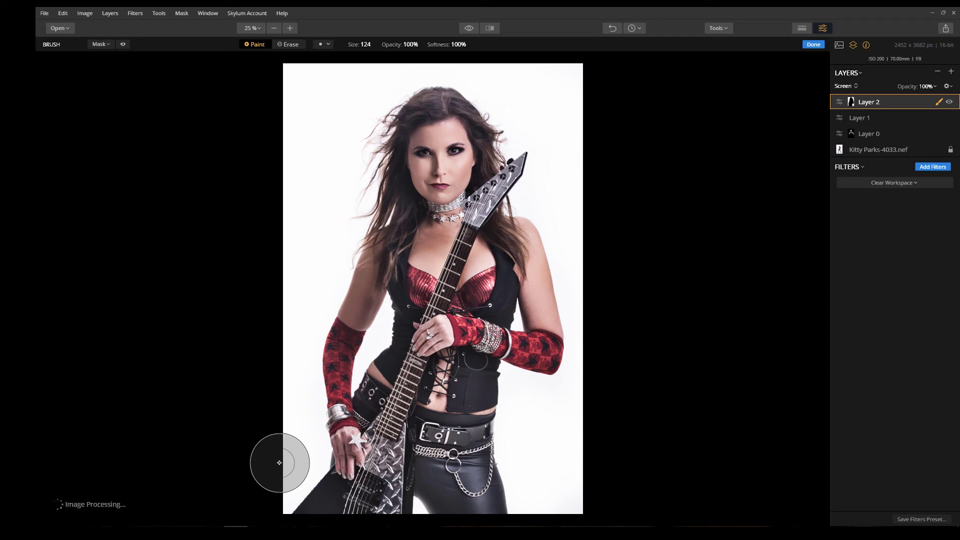
Show the red mask overlay and paint the arm gaps at size 28, then the right side at 88.
left_click(123, 44)
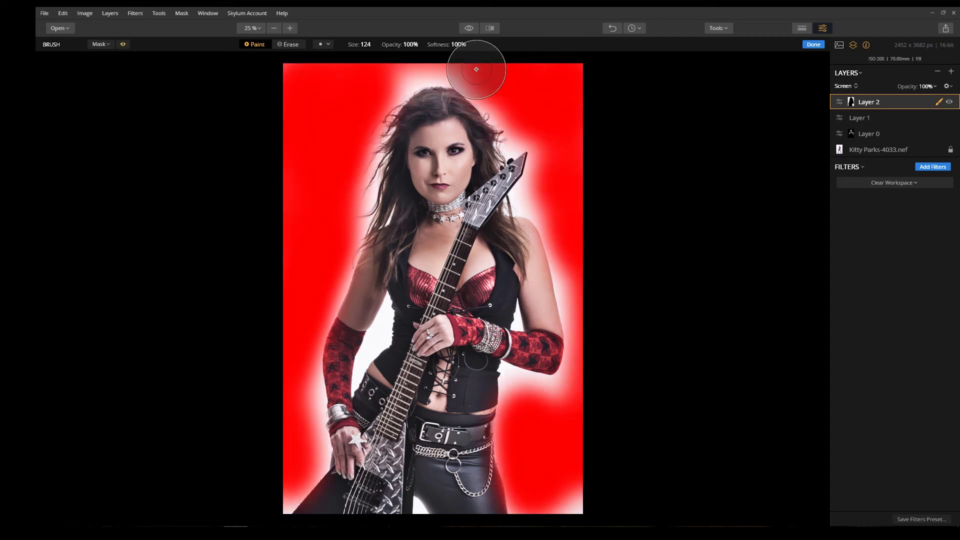
key("bracketleft")
key("bracketleft")
key("bracketleft")
key("bracketleft")
mouse_move(387, 306)
left_mouse_down()
mouse_move(355, 381)
mouse_move(388, 298)
mouse_move(386, 342)
mouse_move(384, 332)
mouse_move(357, 382)
left_mouse_up()
left_click_drag(520, 316, 522, 323)
mouse_move(534, 397)
left_mouse_down()
mouse_move(505, 375)
mouse_move(509, 430)
mouse_move(504, 407)
mouse_move(572, 387)
mouse_move(545, 395)
left_mouse_up()
key("bracketright")
key("bracketright")
key("bracketright")
key("bracketright")
key("bracketright")
key("bracketright")
mouse_move(557, 516)
left_mouse_down()
mouse_move(575, 503)
mouse_move(566, 438)
mouse_move(538, 395)
mouse_move(550, 397)
mouse_move(579, 336)
mouse_move(575, 288)
mouse_move(551, 189)
mouse_move(528, 194)
mouse_move(541, 183)
mouse_move(544, 138)
mouse_move(513, 118)
mouse_move(480, 66)
left_mouse_up()
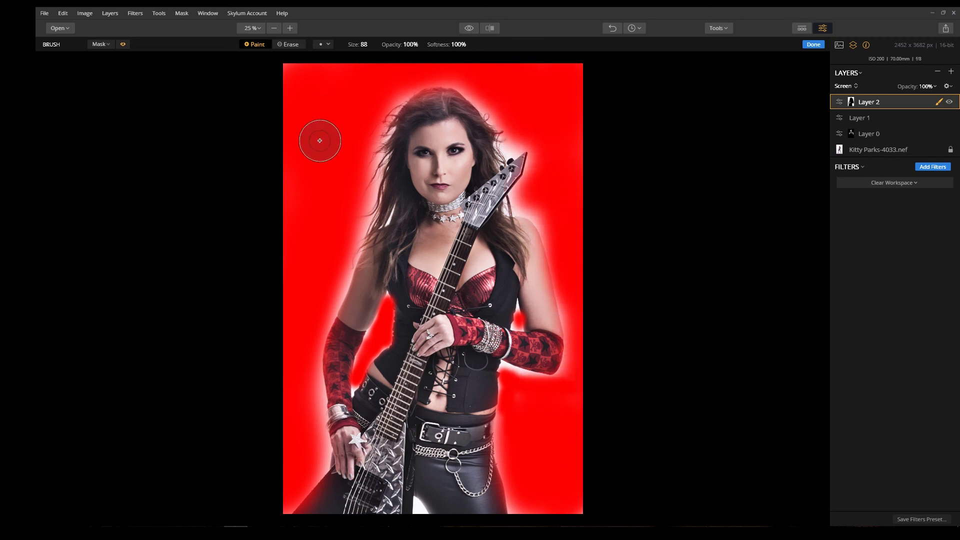
Hide the red mask overlay and toggle Layer 2 off and on to compare.
left_click(123, 44)
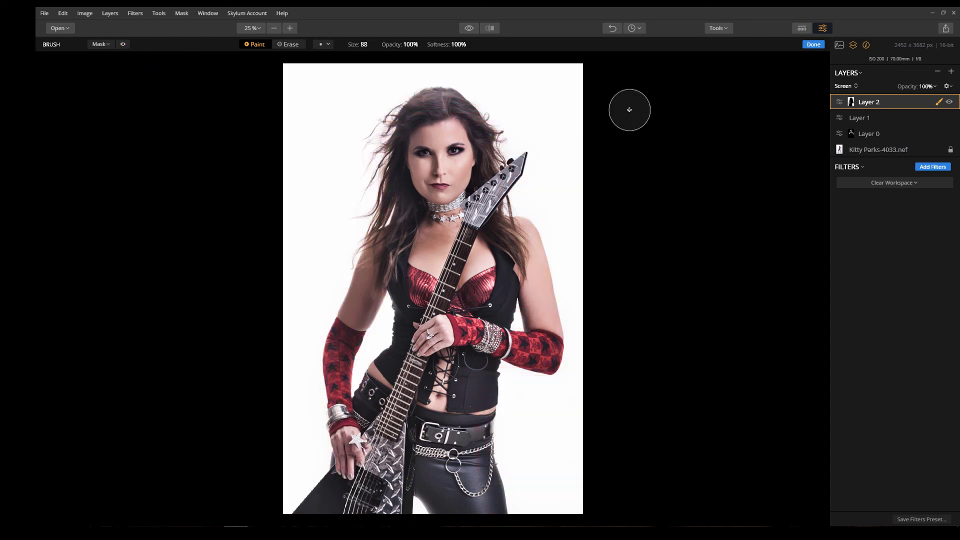
left_click(949, 102)
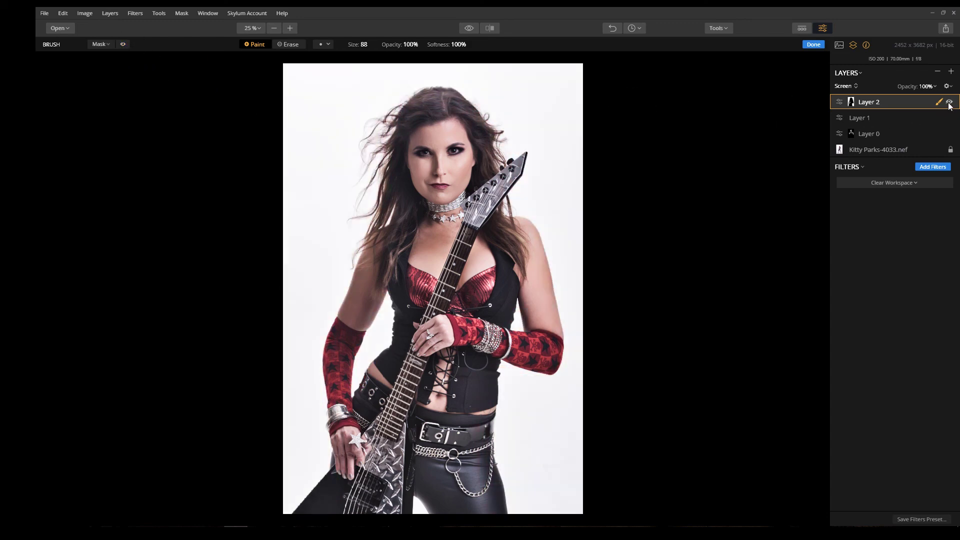
left_click(949, 103)
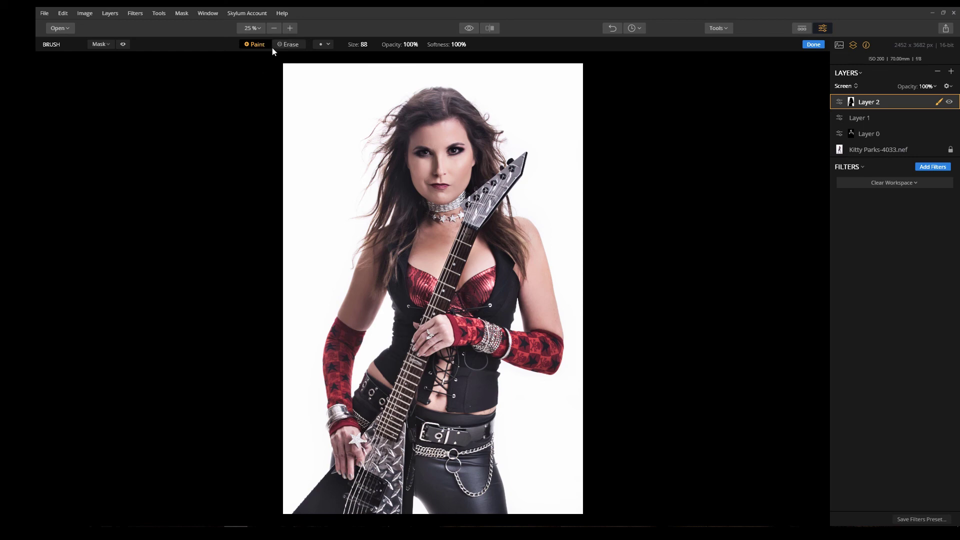
Erase the brightening from the top of her hair, then toggle Layer 2 to compare.
left_click(287, 44)
mouse_move(431, 111)
left_mouse_down()
mouse_move(458, 110)
mouse_move(419, 109)
mouse_move(454, 113)
mouse_move(442, 106)
mouse_move(434, 105)
mouse_move(456, 117)
mouse_move(431, 114)
mouse_move(439, 108)
mouse_move(446, 117)
mouse_move(431, 119)
mouse_move(442, 106)
mouse_move(451, 118)
mouse_move(434, 109)
mouse_move(456, 122)
mouse_move(453, 110)
mouse_move(426, 117)
mouse_move(442, 105)
mouse_move(465, 133)
left_mouse_up()
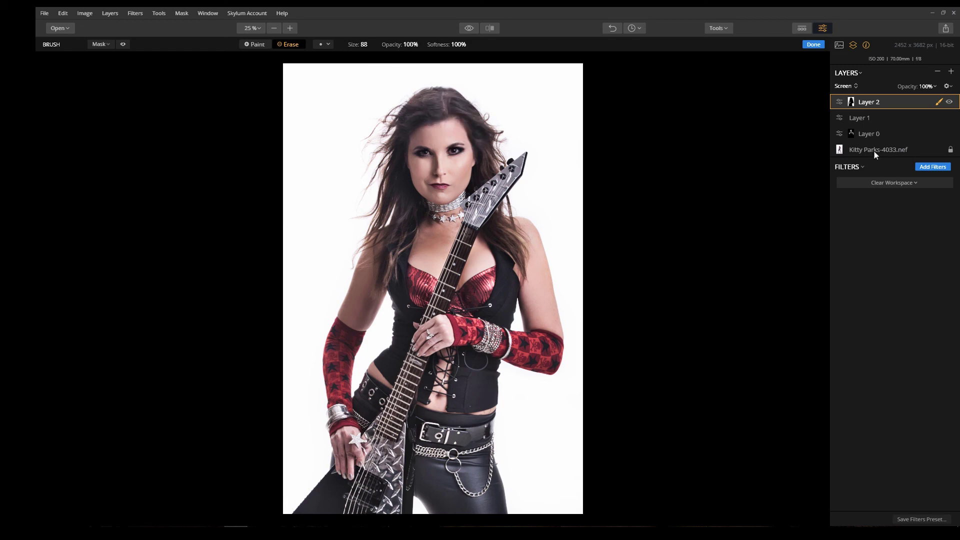
left_click(950, 102)
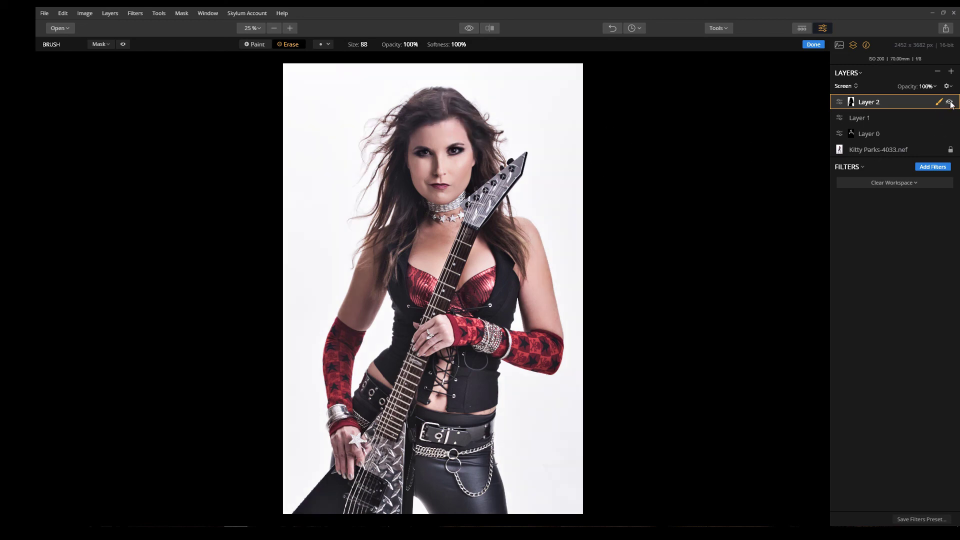
left_click(949, 102)
left_click(949, 101)
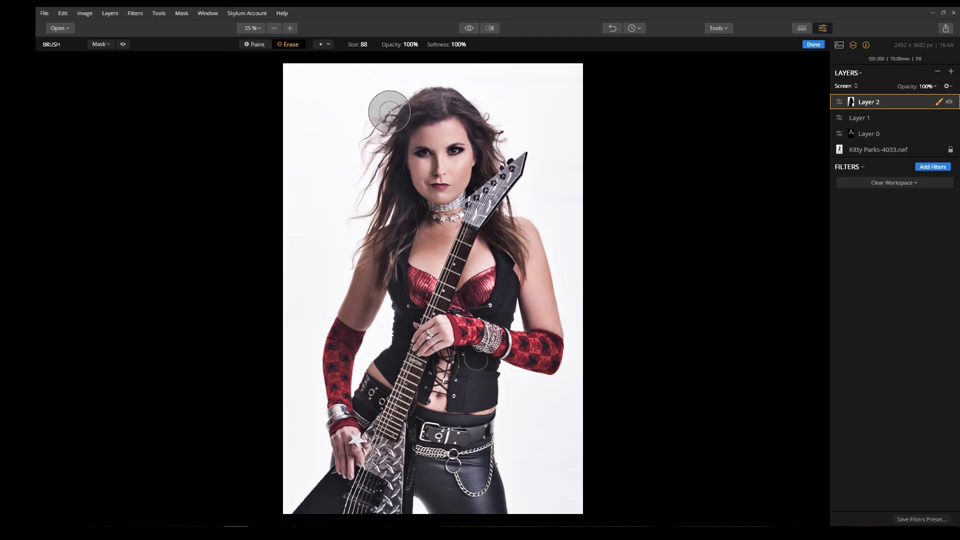
left_click(951, 103)
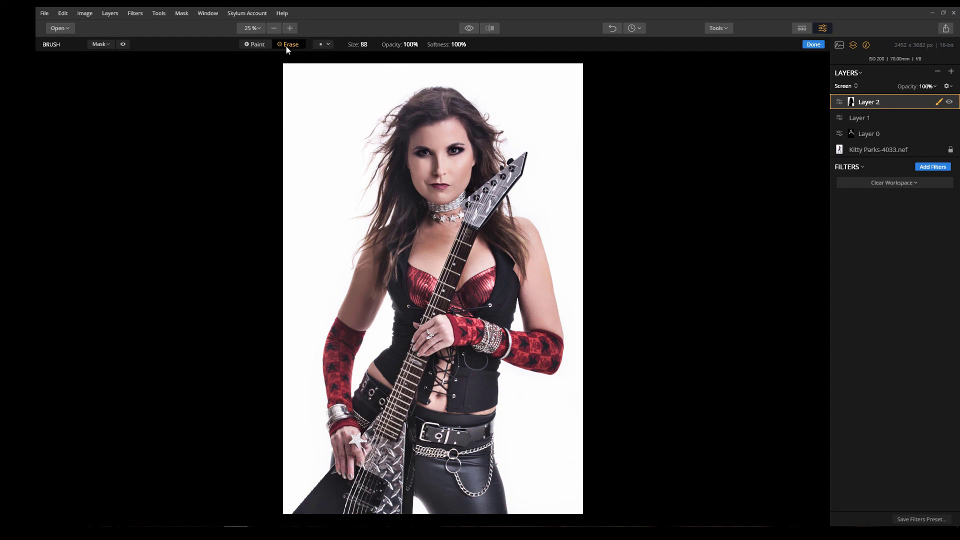
At 28% brush opacity, erase the brightening over the hair left of her face and finish the mask.
left_click(419, 45)
left_click_drag(442, 64, 426, 64)
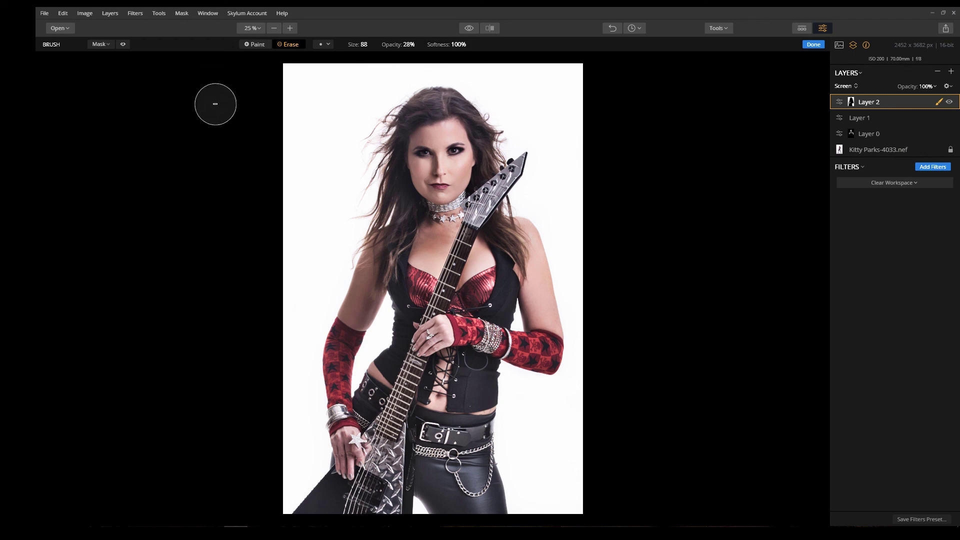
mouse_move(381, 122)
left_mouse_down()
mouse_move(371, 184)
mouse_move(390, 126)
mouse_move(370, 213)
mouse_move(387, 122)
mouse_move(376, 248)
left_mouse_up()
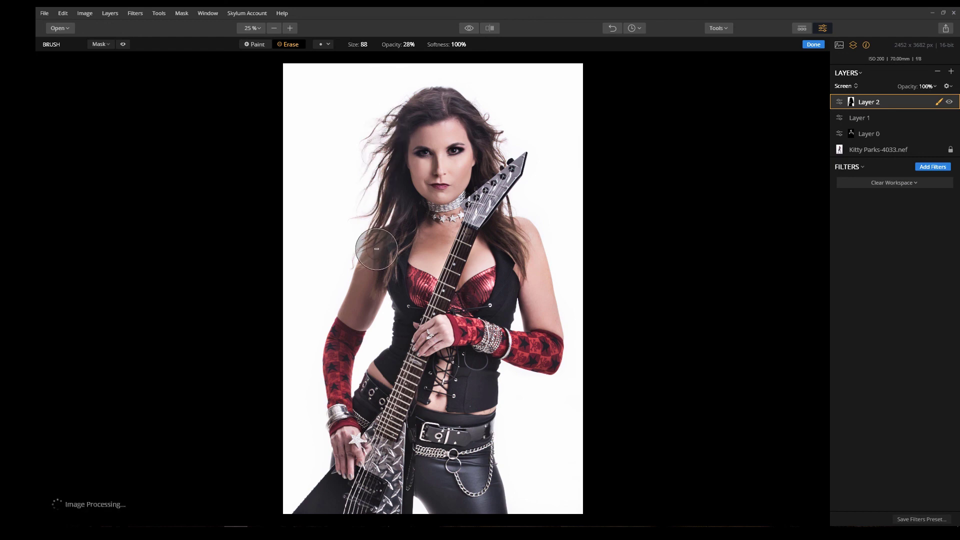
scroll(360, 122, "up", 3)
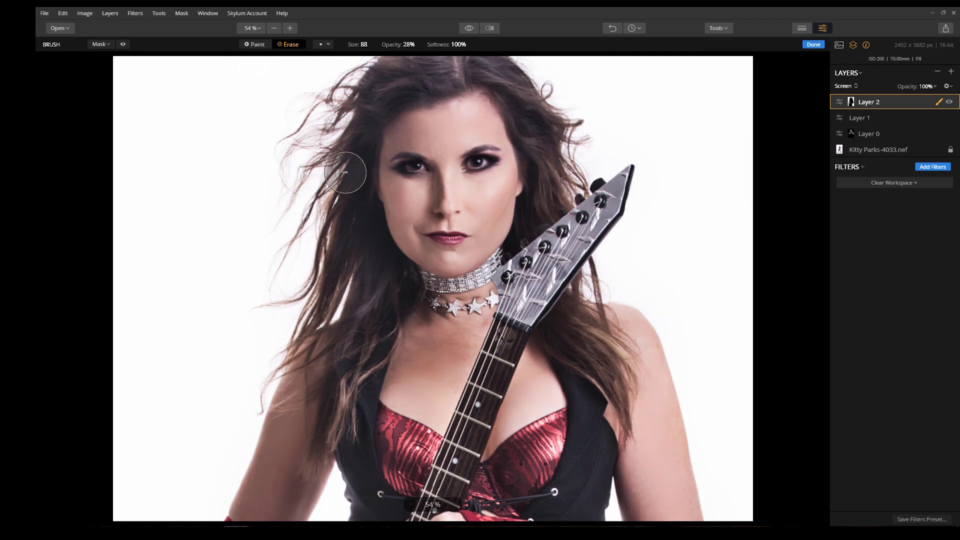
scroll(504, 281, "down", 3)
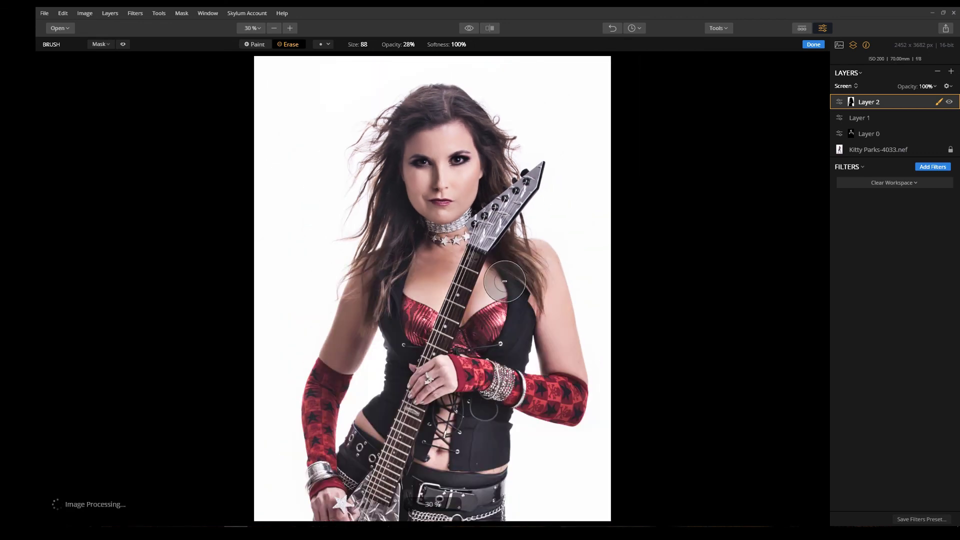
left_click(812, 44)
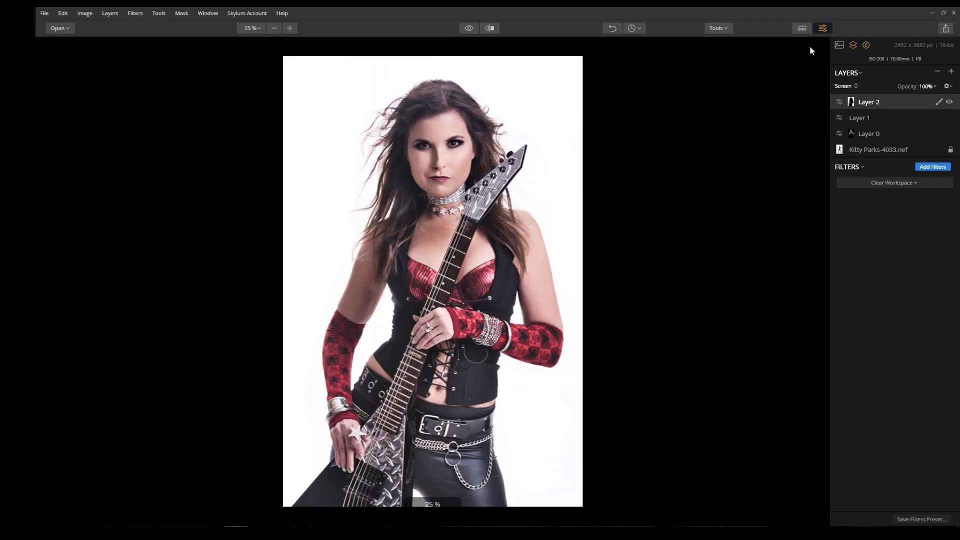